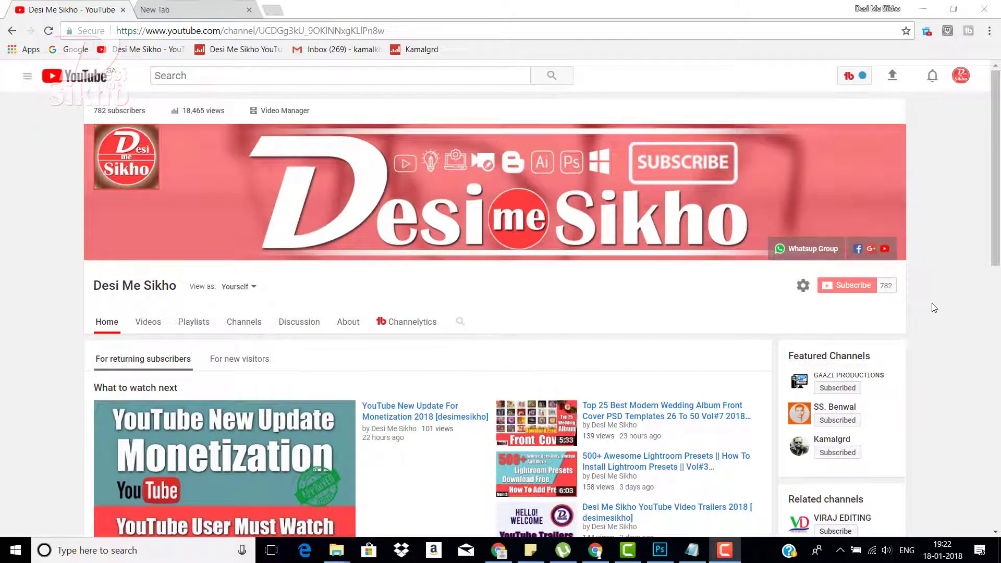
# - Bring Chrome with the YouTube channel page forward, then minimize it to show the desktop
pyautogui.click(829, 174)
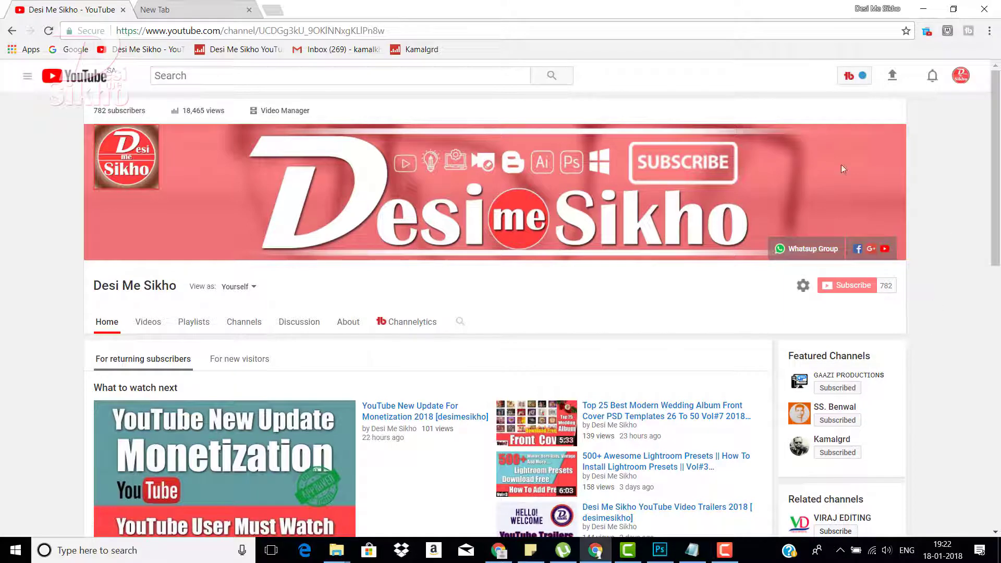
pyautogui.click(925, 14)
# - Refresh the desktop and extract the Business Company Magazine Template Vol#11 zip there with Extract Here
pyautogui.rightClick(786, 318)
pyautogui.click(809, 351)
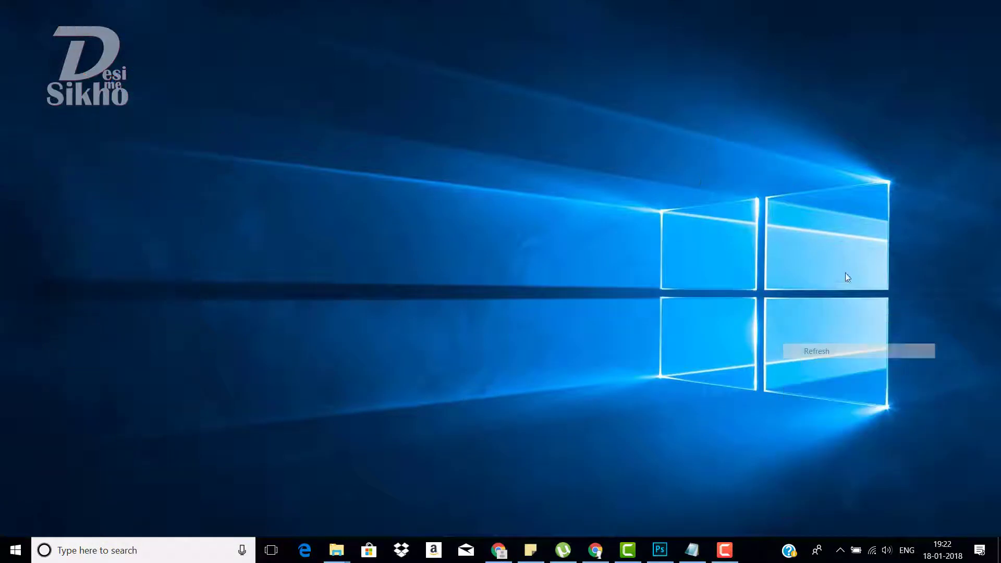
pyautogui.moveTo(845, 273)
pyautogui.mouseDown()
pyautogui.moveTo(743, 180)
pyautogui.moveTo(778, 97)
pyautogui.mouseUp()
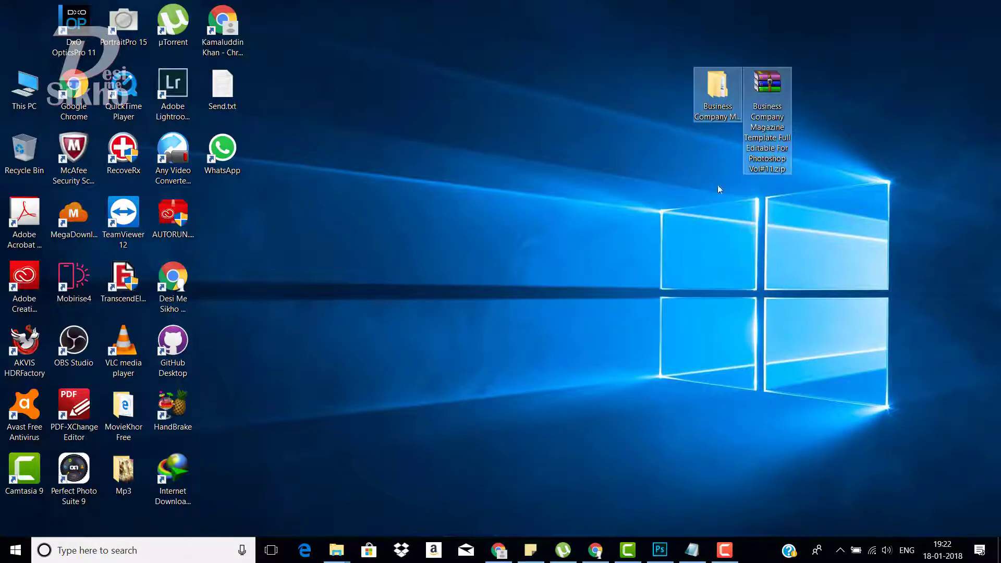
pyautogui.click(769, 104)
pyautogui.rightClick(771, 109)
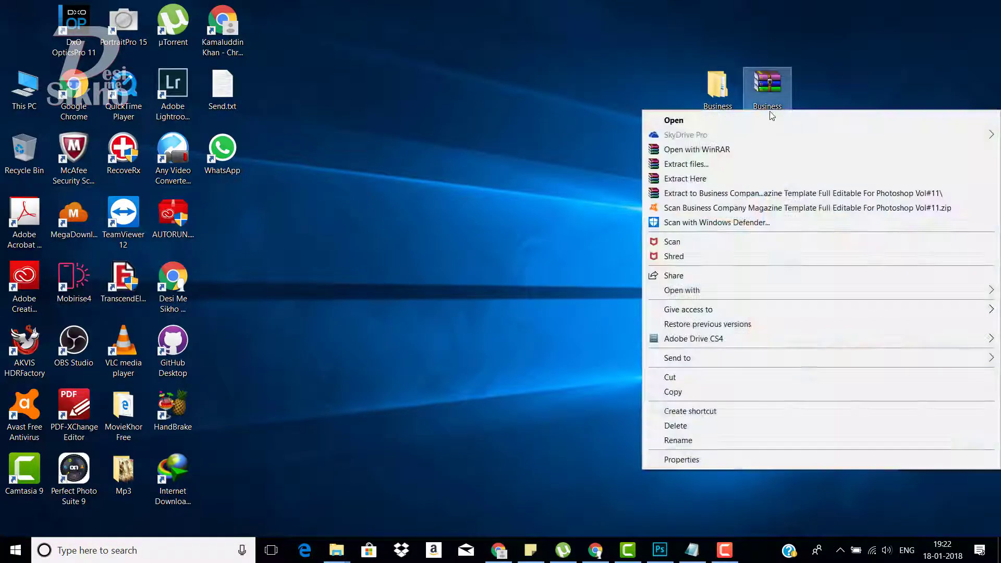
pyautogui.click(703, 184)
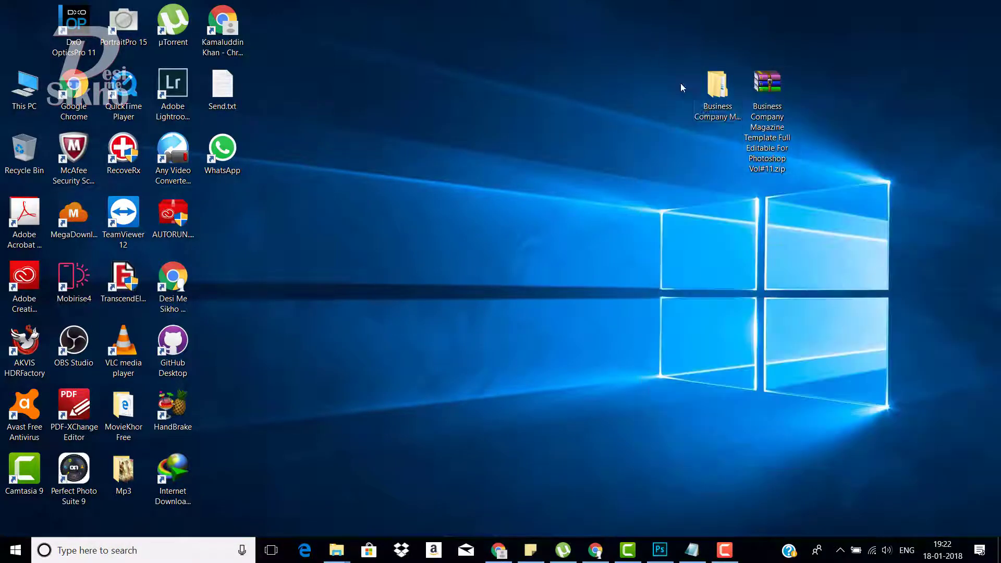
pyautogui.click(767, 114)
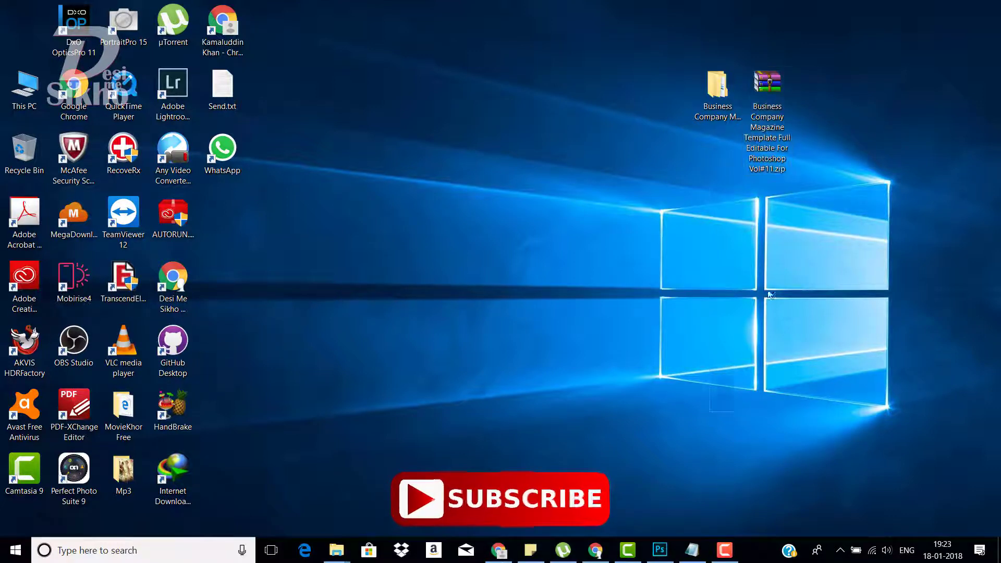
pyautogui.moveTo(774, 108); pyautogui.dragTo(788, 112)
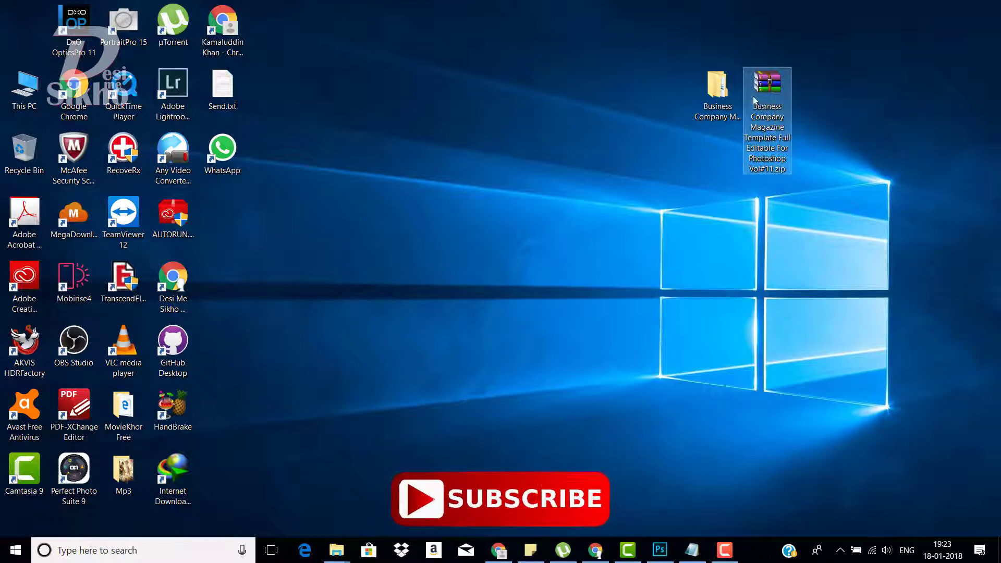
# - Open the extracted template folder showing the Flyer 1 to Flyer 10 folders
pyautogui.doubleClick(726, 94)
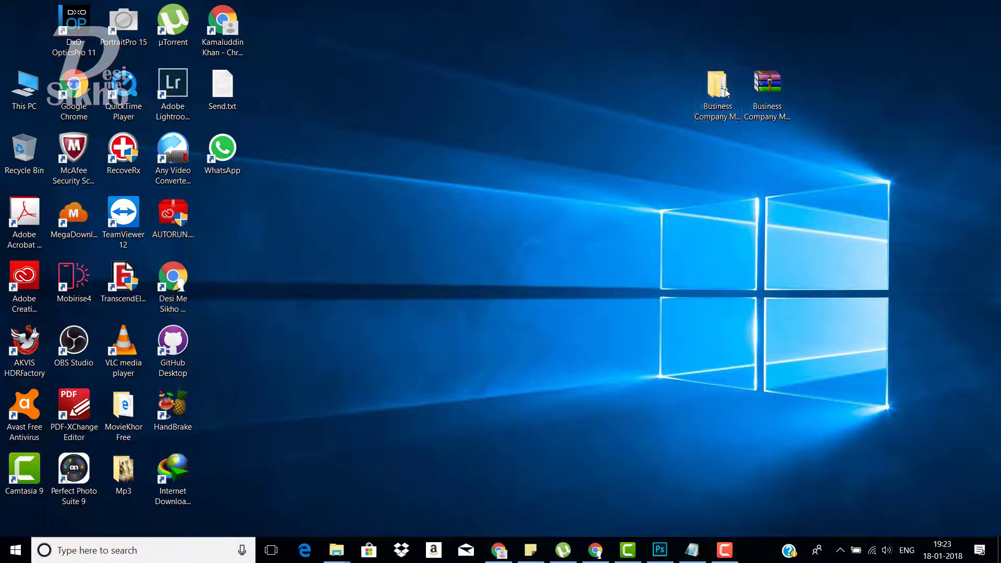
pyautogui.moveTo(385, 323)
pyautogui.mouseDown()
pyautogui.moveTo(214, 78)
pyautogui.moveTo(239, 313)
pyautogui.mouseUp()
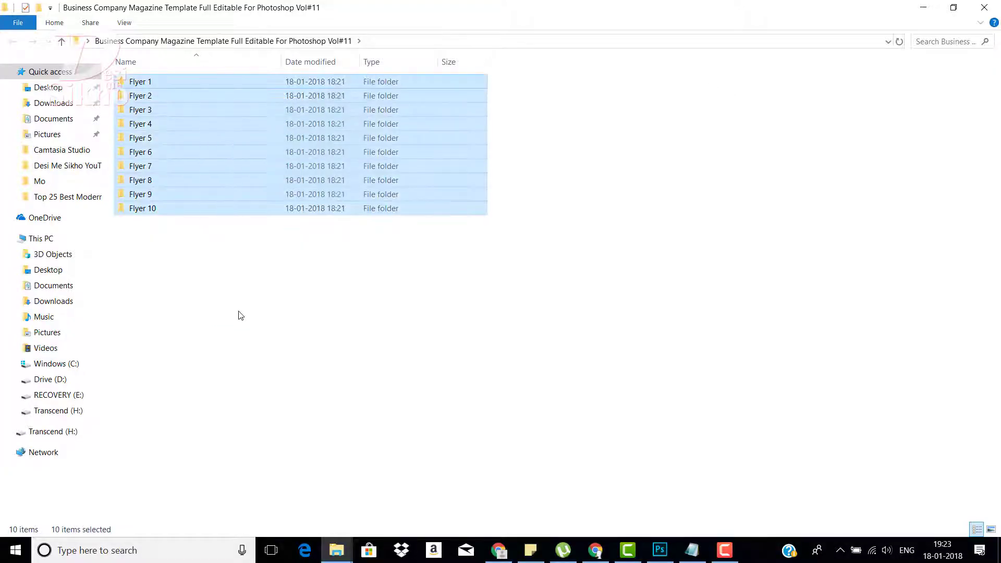
pyautogui.click(239, 312)
pyautogui.hotkey('ctrl', 'a')
pyautogui.click(232, 237)
pyautogui.moveTo(233, 237); pyautogui.dragTo(177, 49)
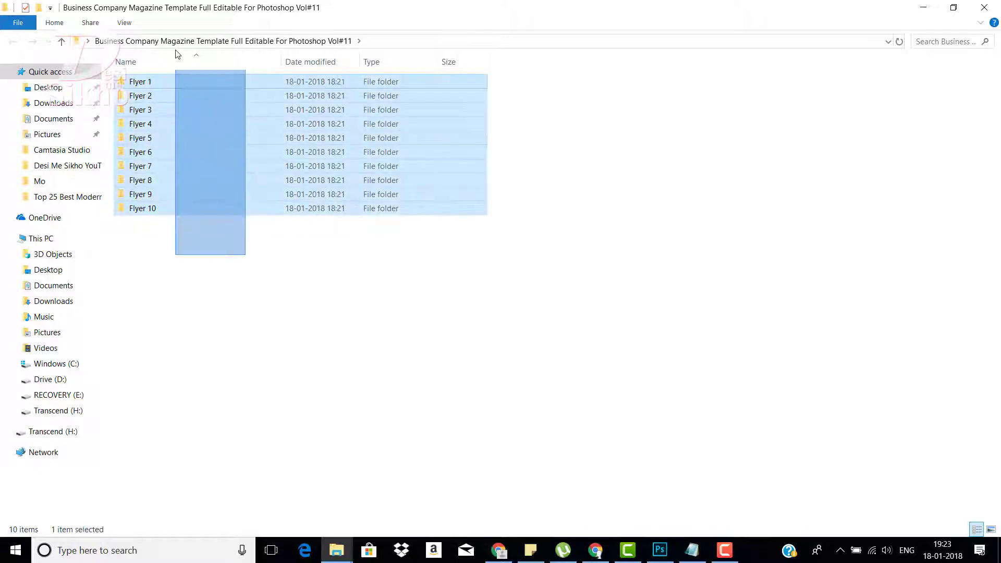
pyautogui.click(177, 49)
# - Preview Flyer 1's 05_design.jpg, then close it and return to the template folder
pyautogui.click(174, 87)
pyautogui.doubleClick(173, 85)
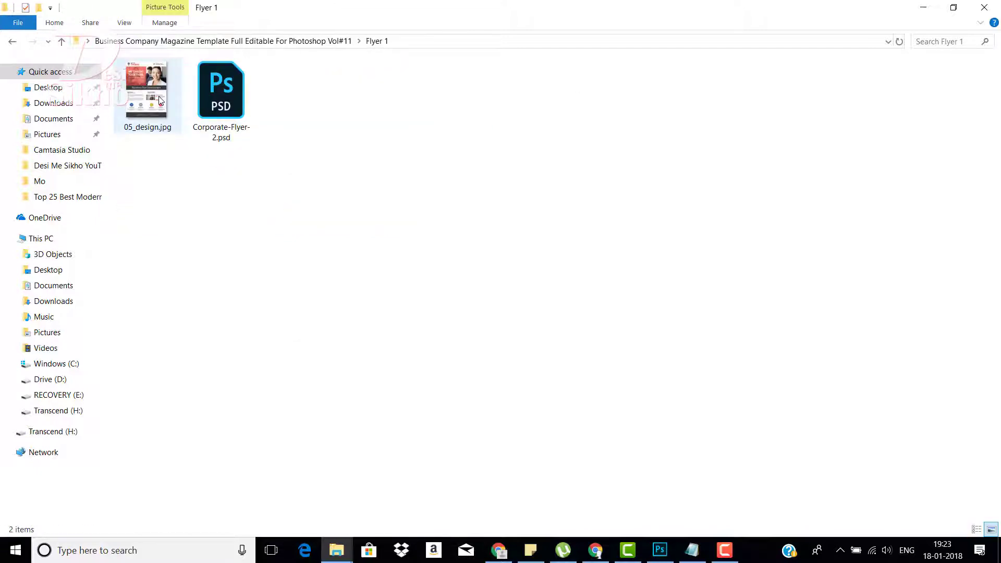
pyautogui.doubleClick(159, 99)
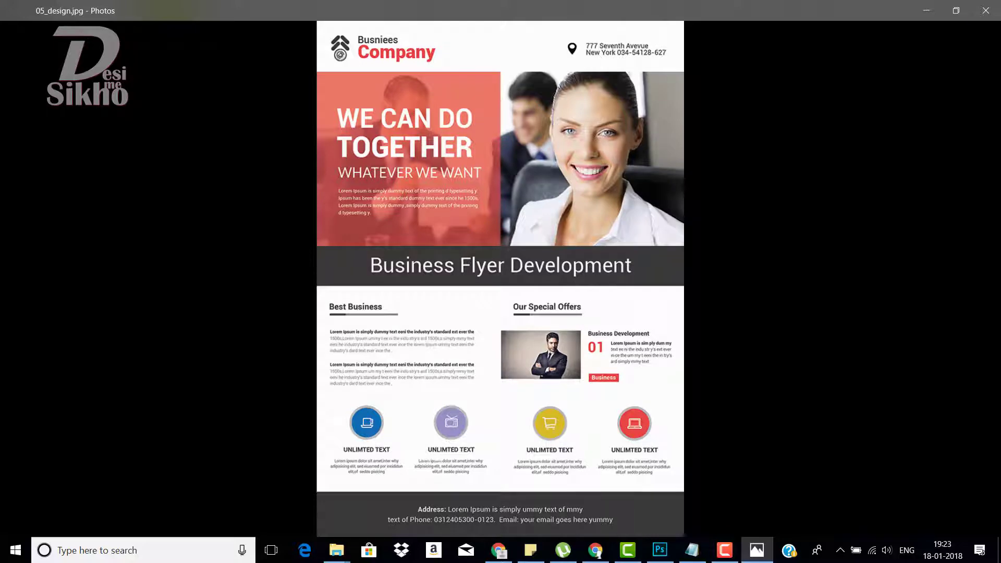
pyautogui.click(985, 10)
pyautogui.press('BackSpace')
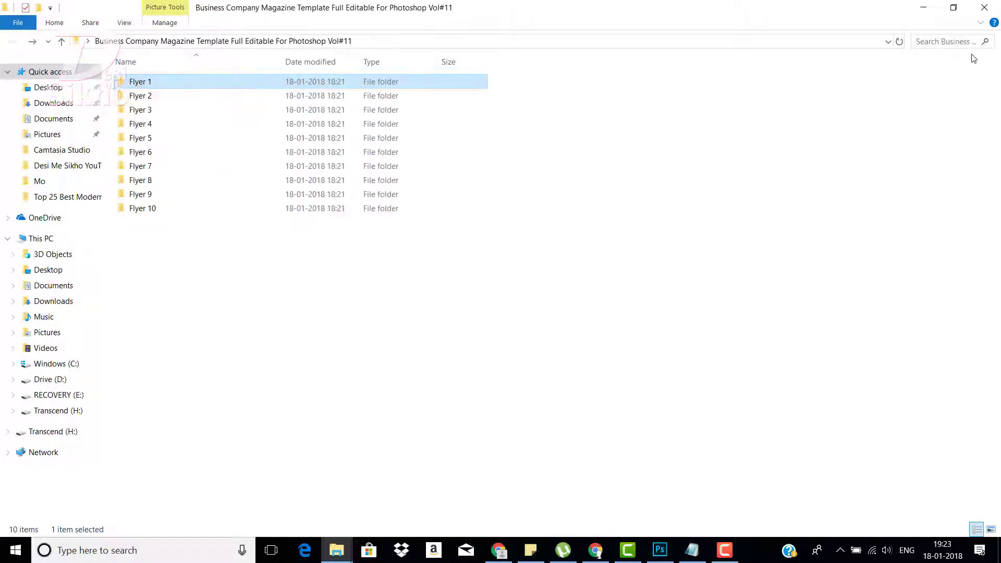
# - Search the template folder for .jpg and open the first flyer image in Photos
pyautogui.click(941, 42)
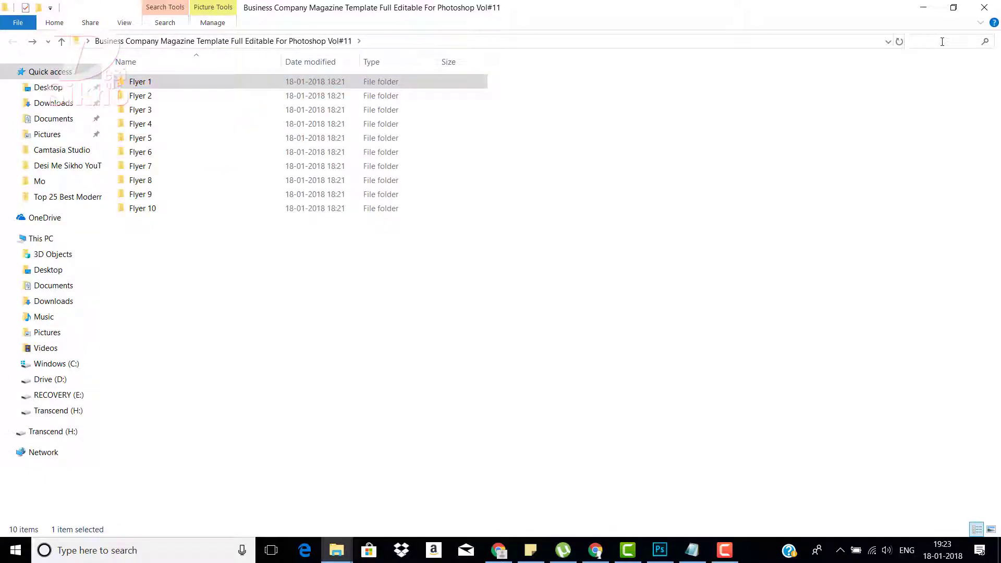
pyautogui.write('.jpg')
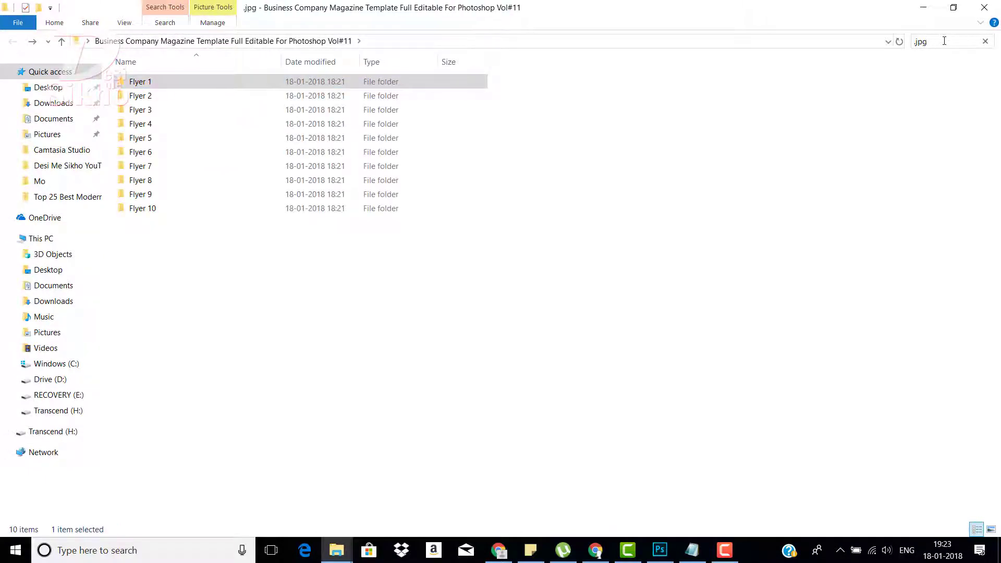
pyautogui.doubleClick(283, 96)
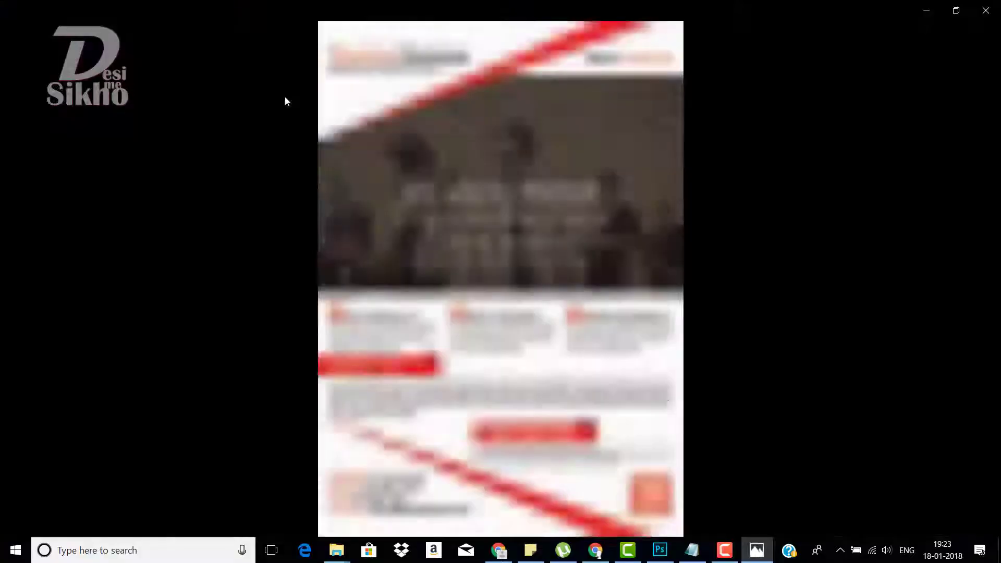
# - Step through the flyer previews to the red We Can Do Together design, then close Photos
pyautogui.press('Right')
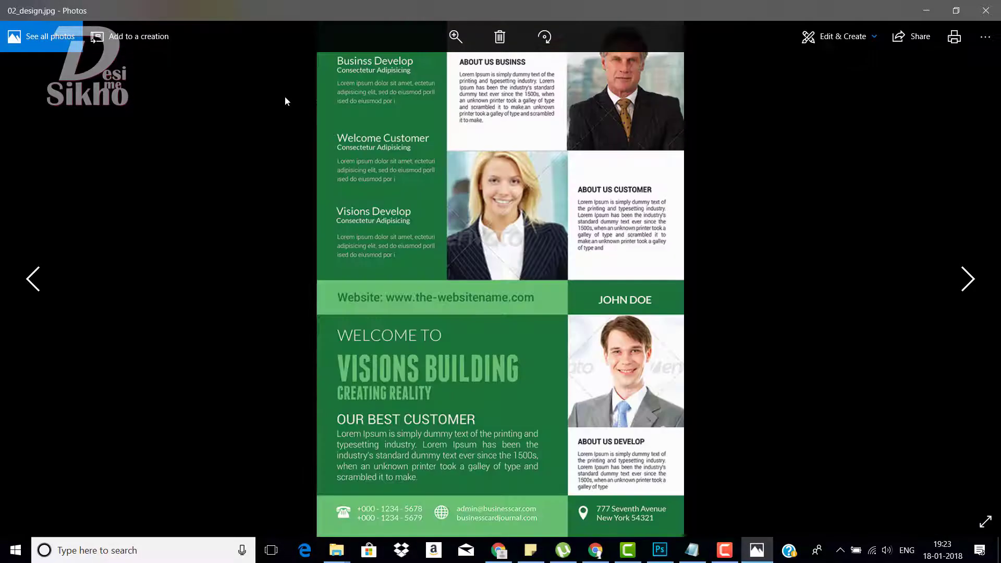
pyautogui.press('Right')
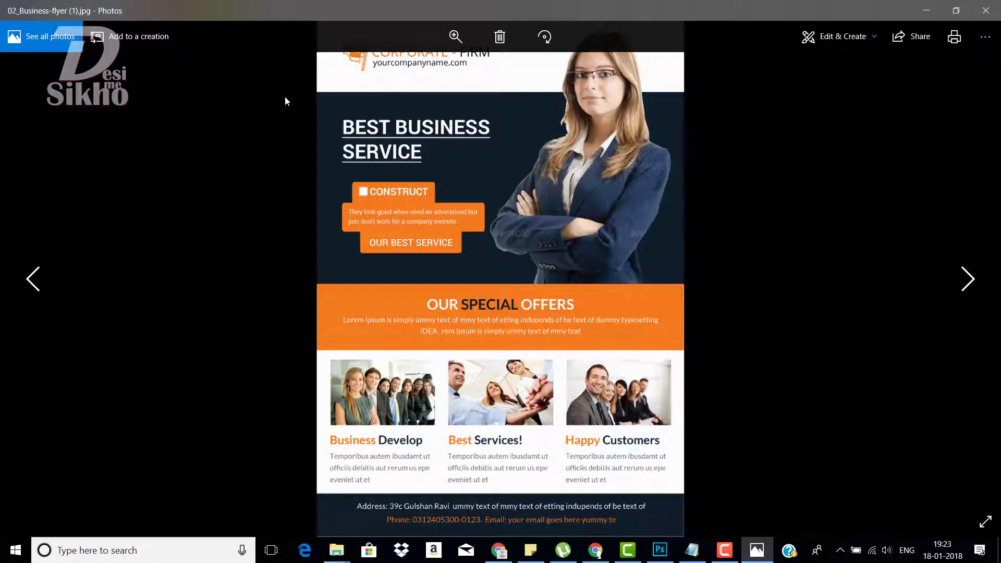
pyautogui.press('Left')
pyautogui.press('Right')
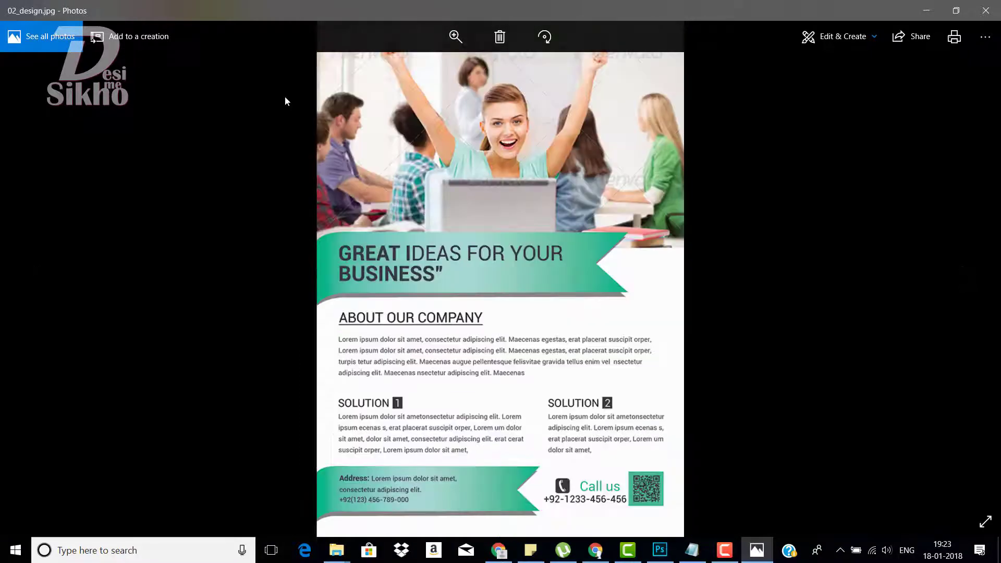
pyautogui.press('Right')
pyautogui.press('Right')
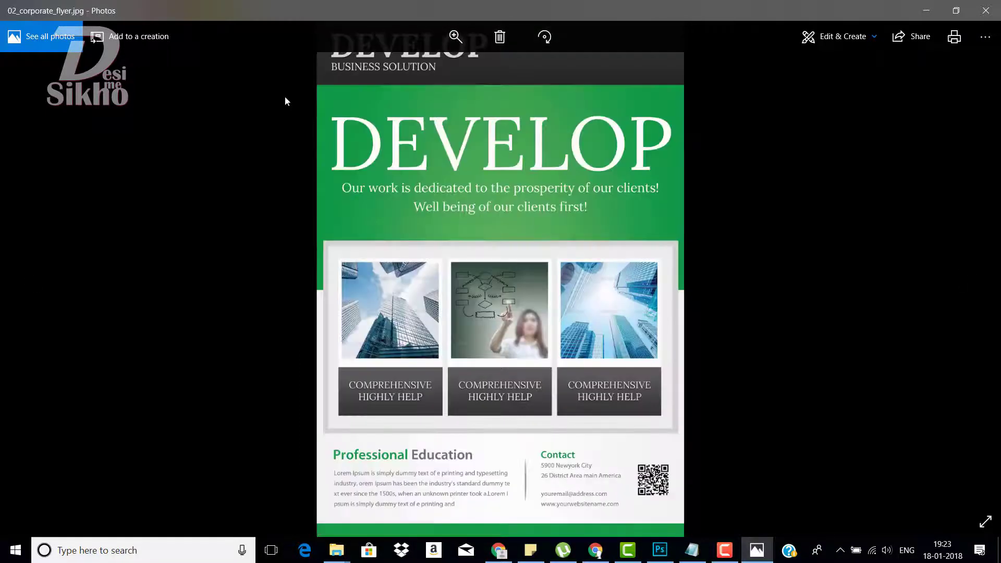
pyautogui.press('Right')
pyautogui.press('Right')
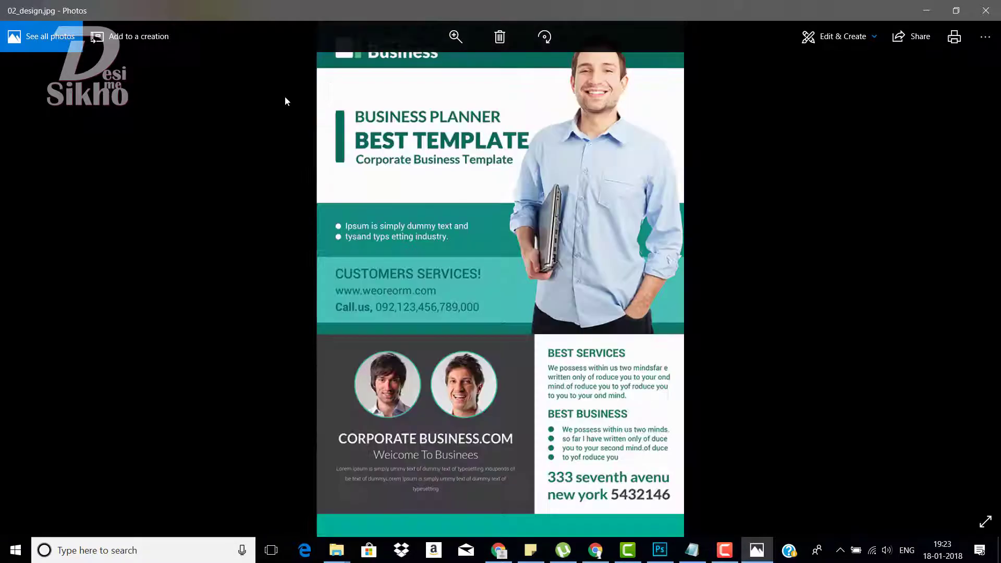
pyautogui.press('Right')
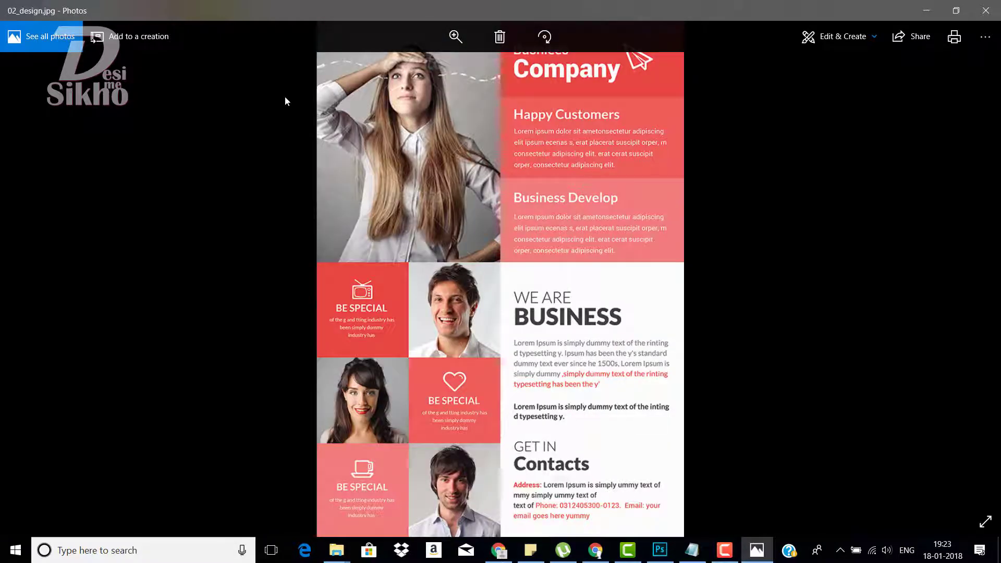
pyautogui.press('Right')
pyautogui.press('Right')
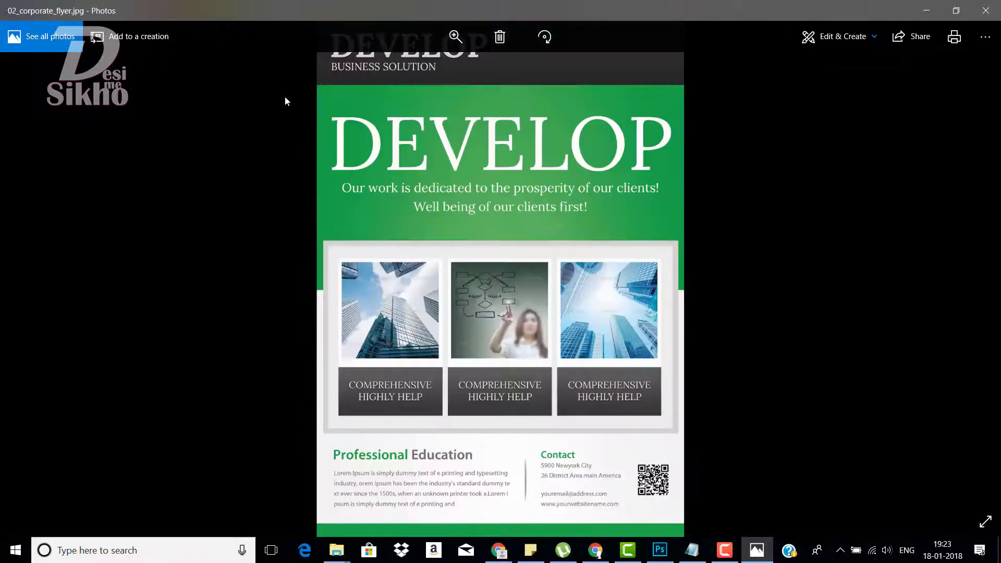
pyautogui.press('Right')
pyautogui.press('Right')
pyautogui.press('Right')
pyautogui.press('Right')
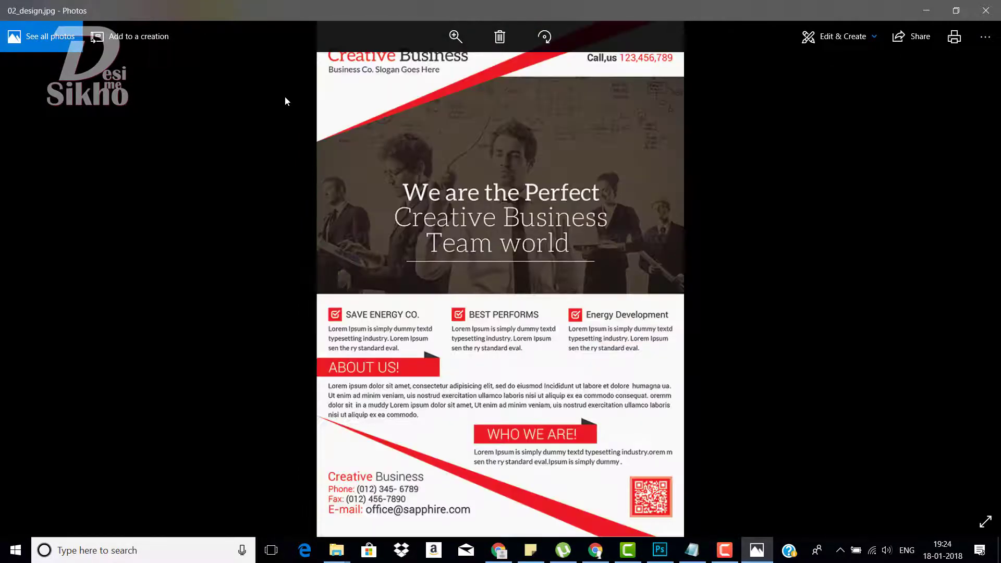
pyautogui.press('Left')
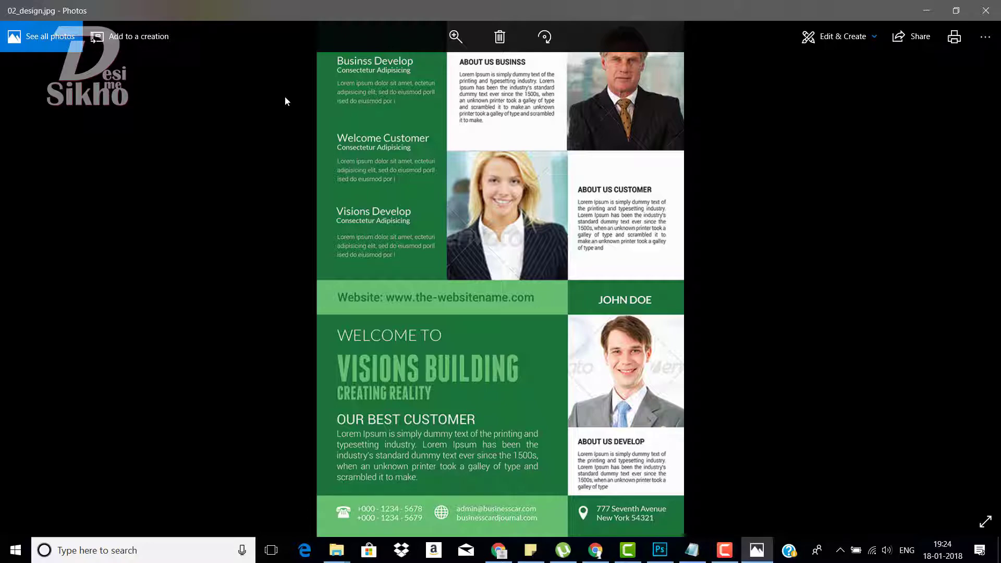
pyautogui.press('Left')
pyautogui.press('Left')
pyautogui.press('Left')
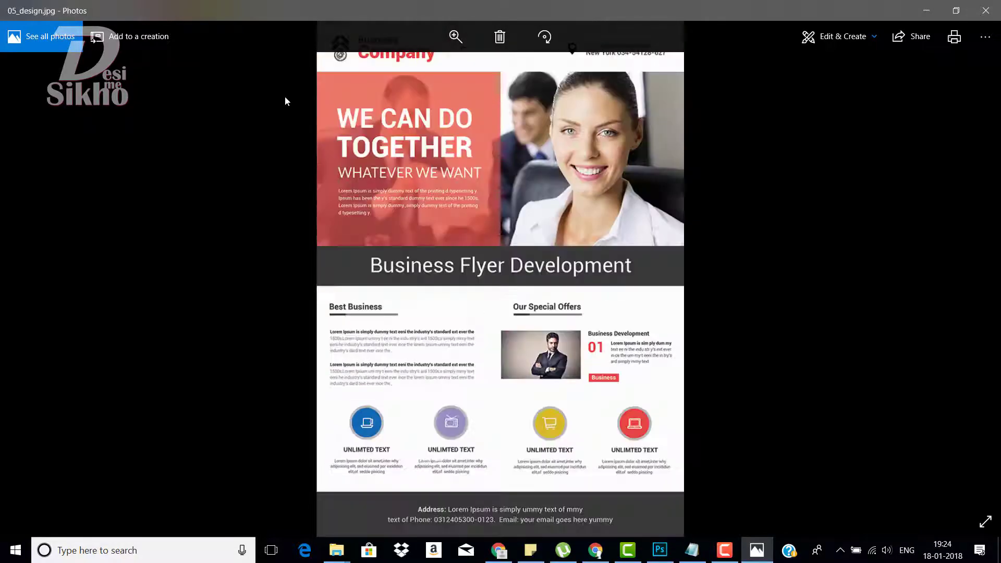
pyautogui.click(985, 11)
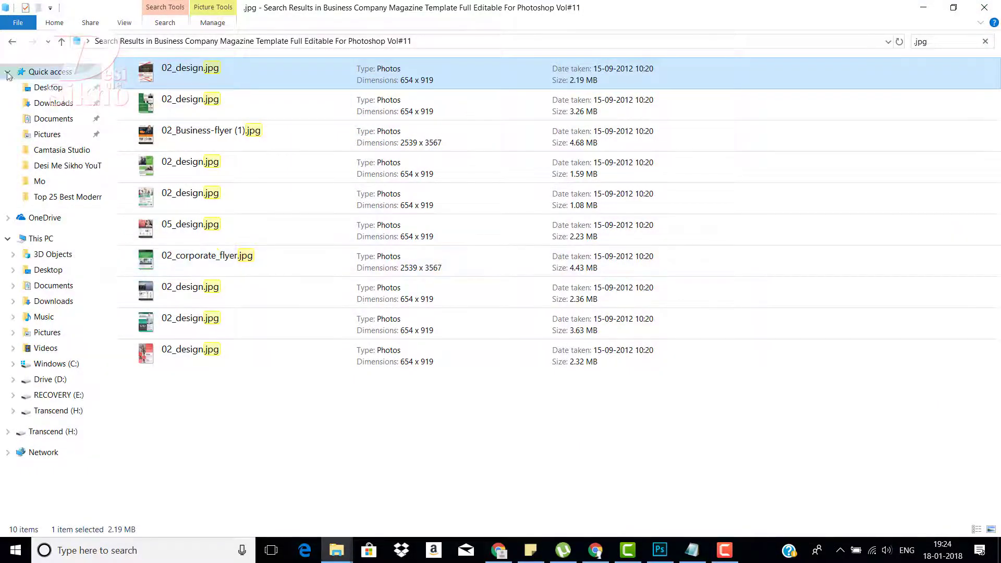
# - Return to the flyer folders and open Flyer 1's Corporate-Flyer-2.psd in Photoshop
pyautogui.hotkey('alt', 'Left')
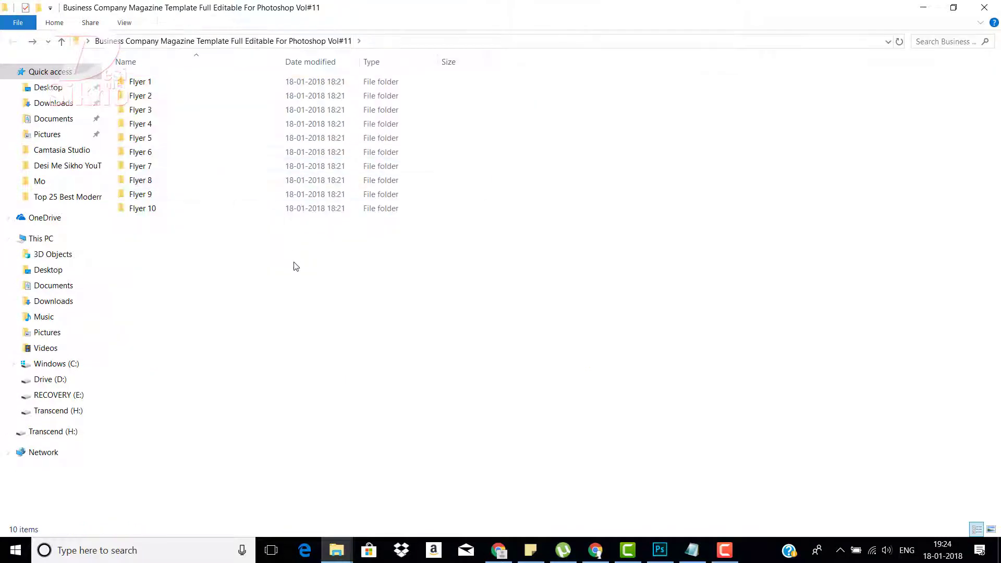
pyautogui.rightClick(296, 266)
pyautogui.click(350, 319)
pyautogui.click(142, 85)
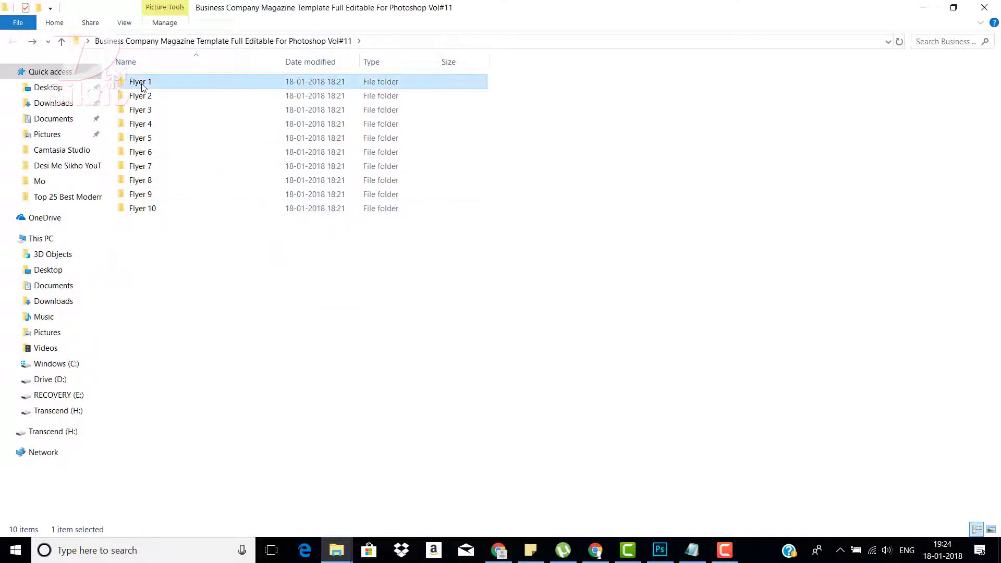
pyautogui.doubleClick(142, 85)
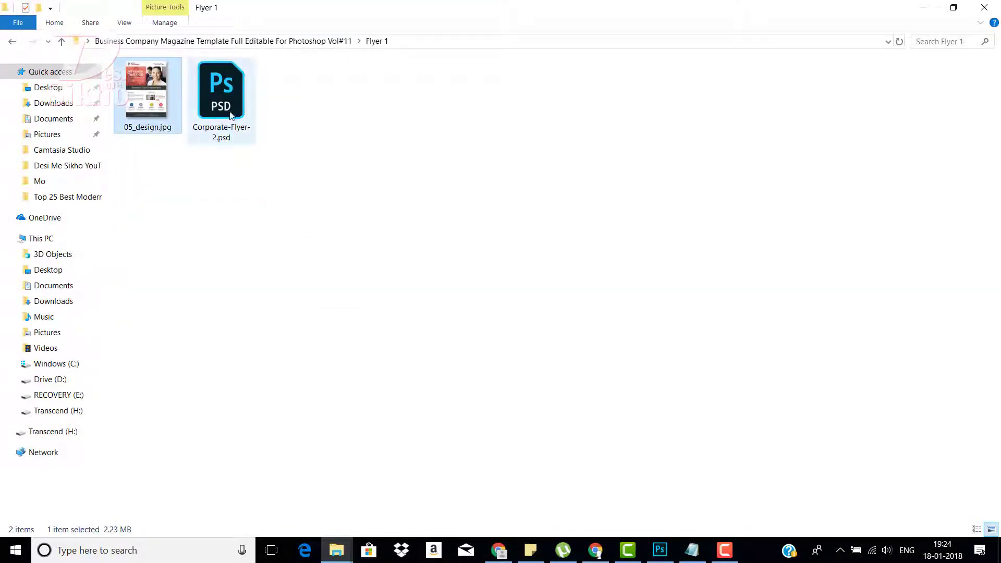
pyautogui.moveTo(231, 114); pyautogui.dragTo(267, 92)
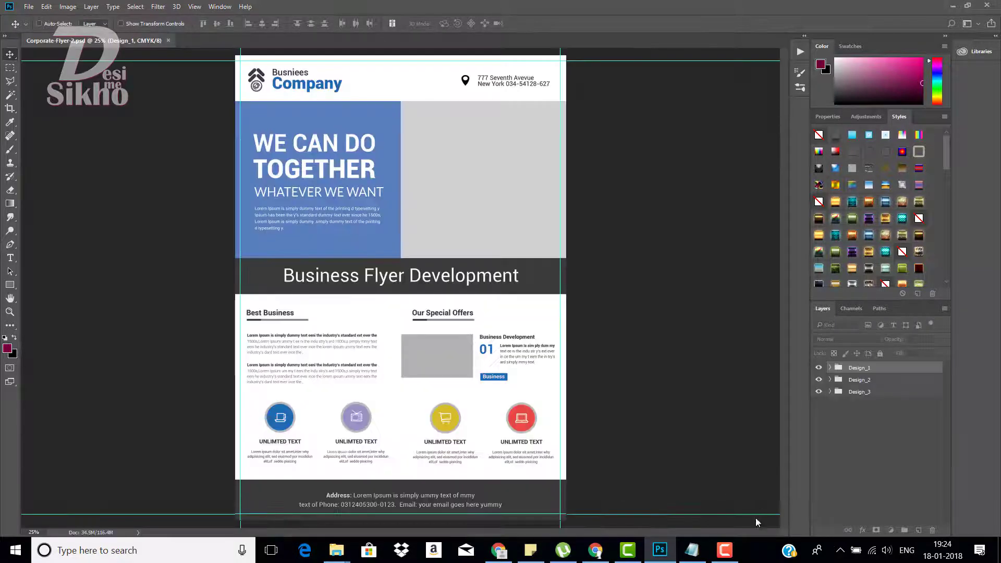
# - Cancel the Missing Fonts warning and hide the Design_3 group
pyautogui.click(724, 550)
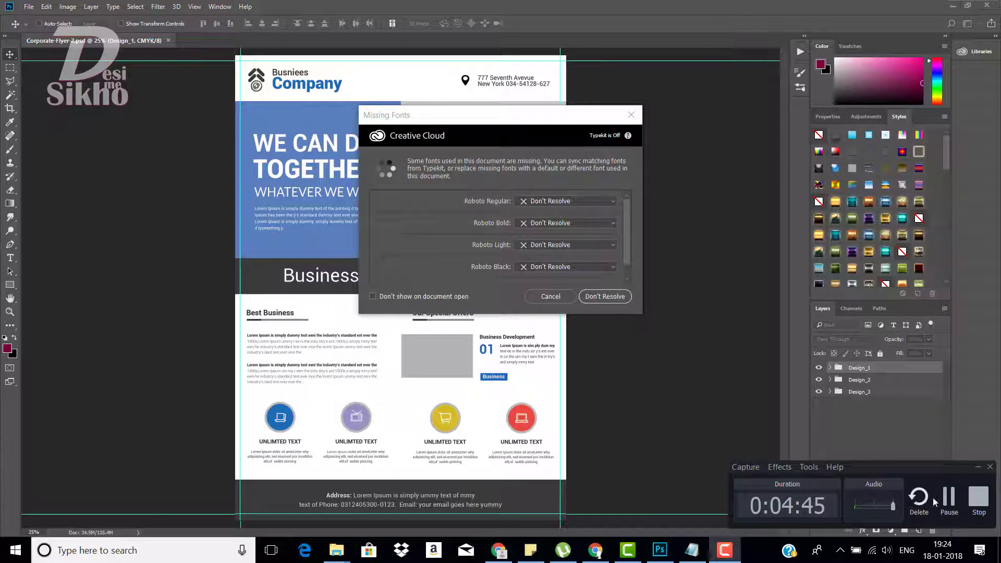
pyautogui.click(549, 295)
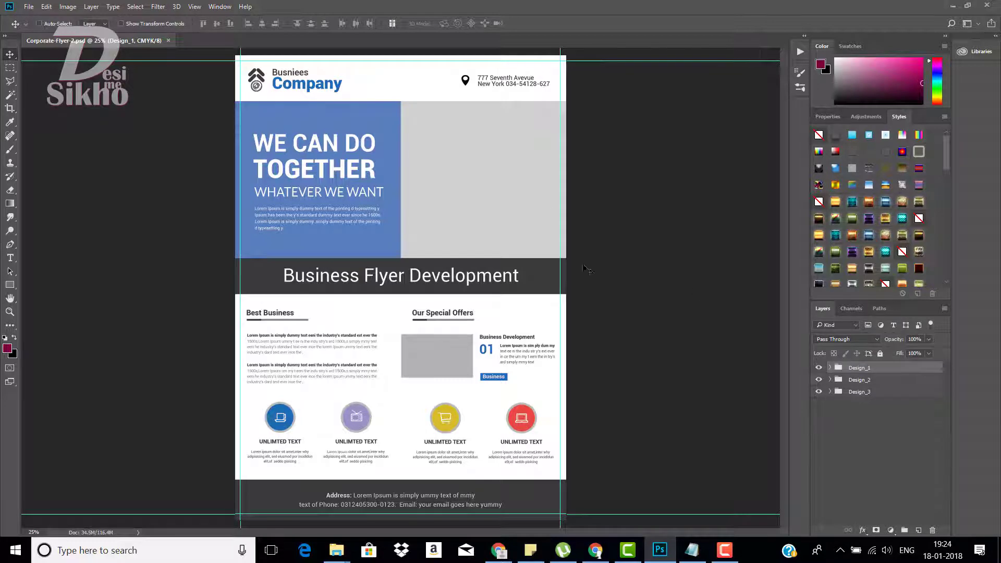
pyautogui.click(819, 392)
# - Compare Design_1, Design_2 and Design_3, leaving only red-orange Design_2 visible and expanded
pyautogui.click(819, 368)
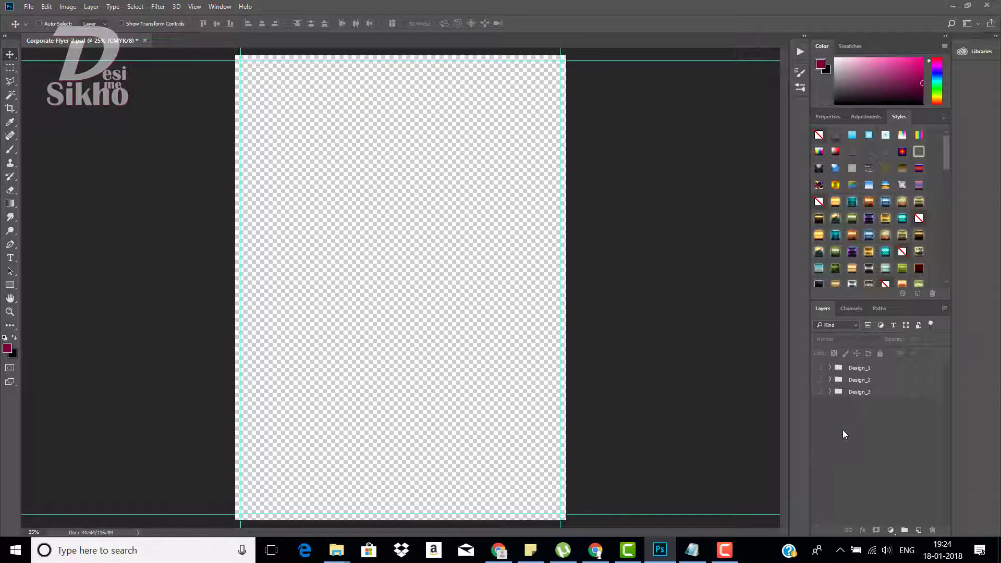
pyautogui.click(818, 392)
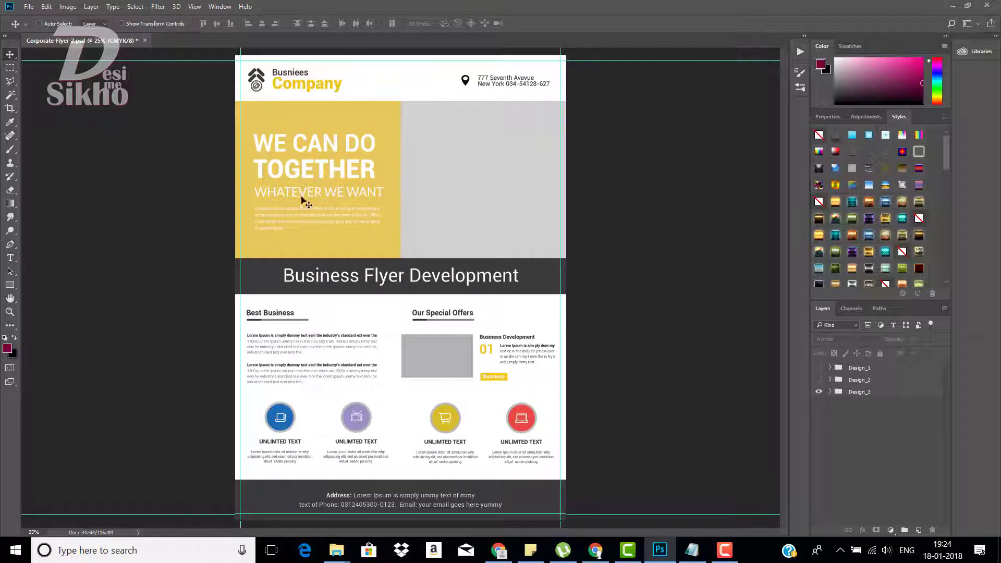
pyautogui.click(819, 392)
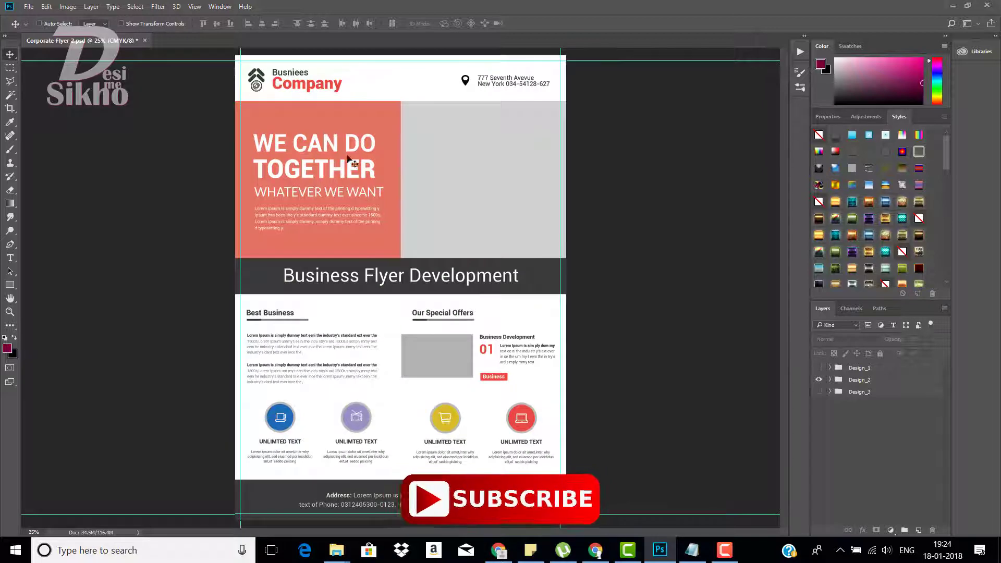
pyautogui.click(819, 380)
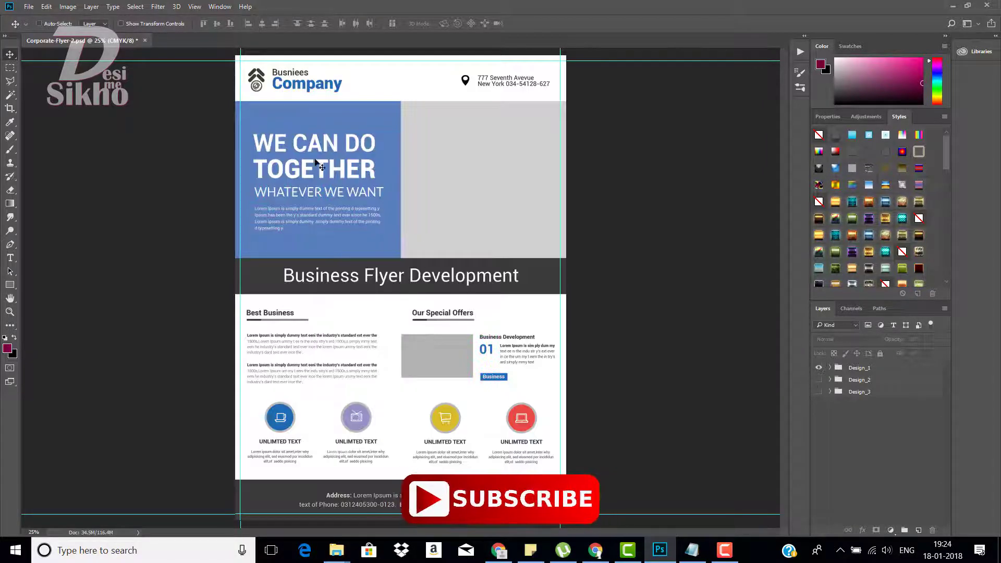
pyautogui.click(819, 380)
pyautogui.keyDown('alt'); pyautogui.click(819, 368); pyautogui.keyUp('alt')
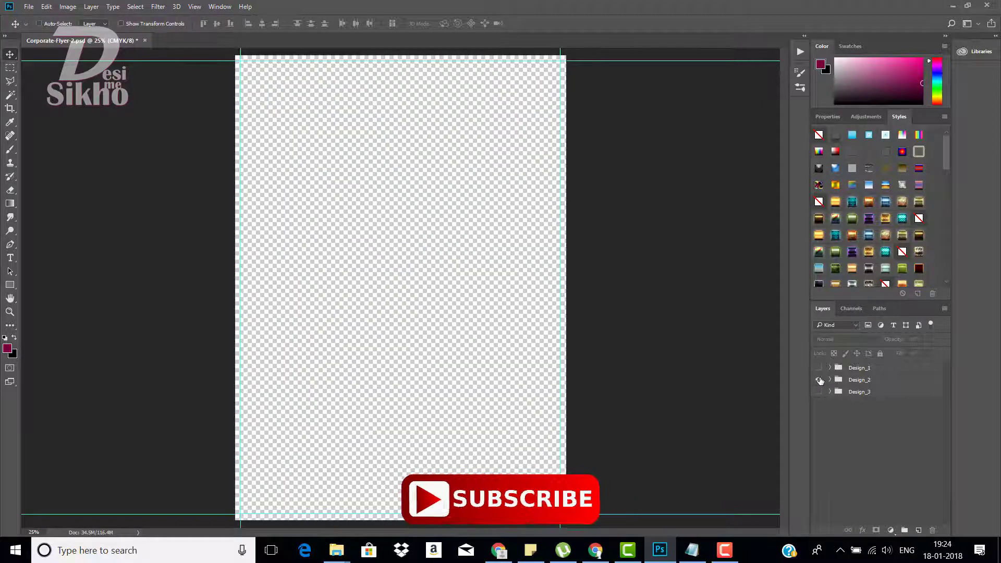
pyautogui.click(819, 380)
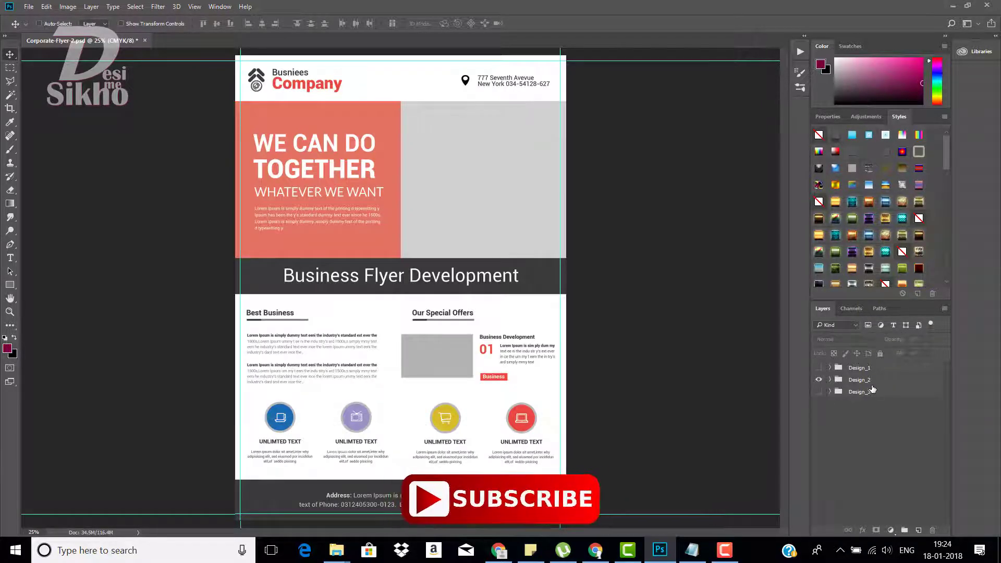
pyautogui.click(830, 379)
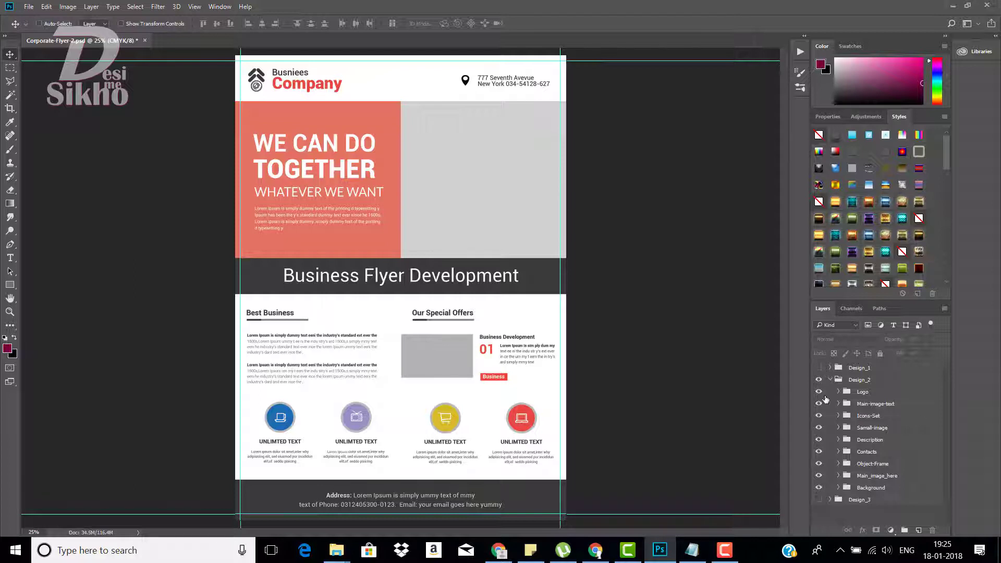
# - Expand the Logo group and toggle Shape 3 and the Busniees Company text to identify them
pyautogui.click(818, 392)
pyautogui.click(818, 392)
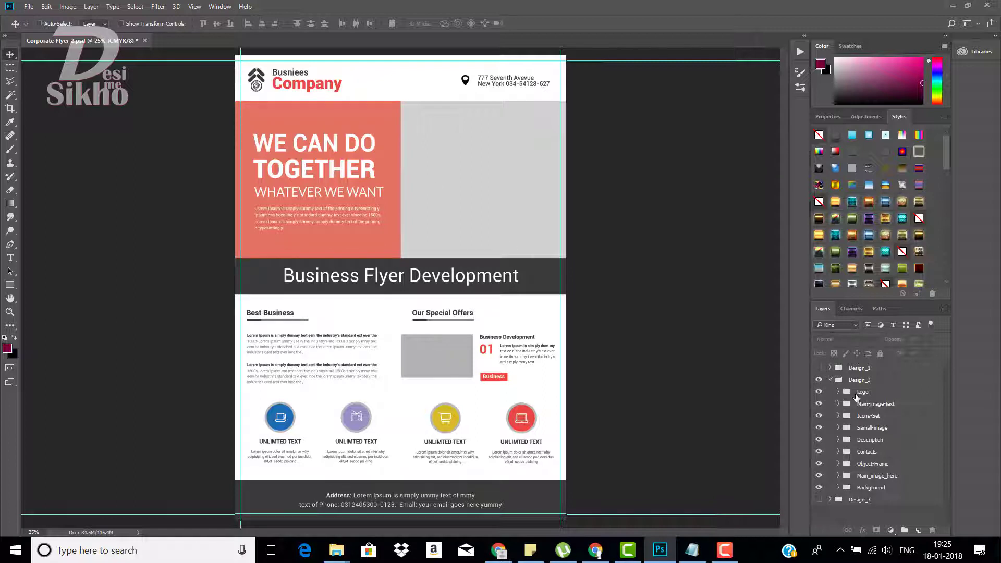
pyautogui.click(865, 394)
pyautogui.click(838, 392)
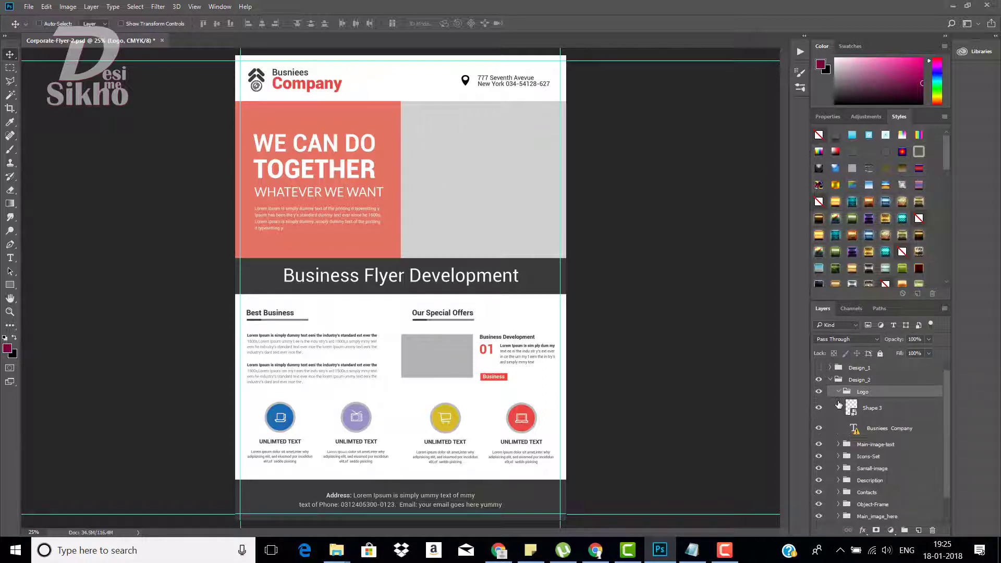
pyautogui.click(818, 428)
pyautogui.click(818, 409)
pyautogui.click(818, 409)
pyautogui.click(818, 428)
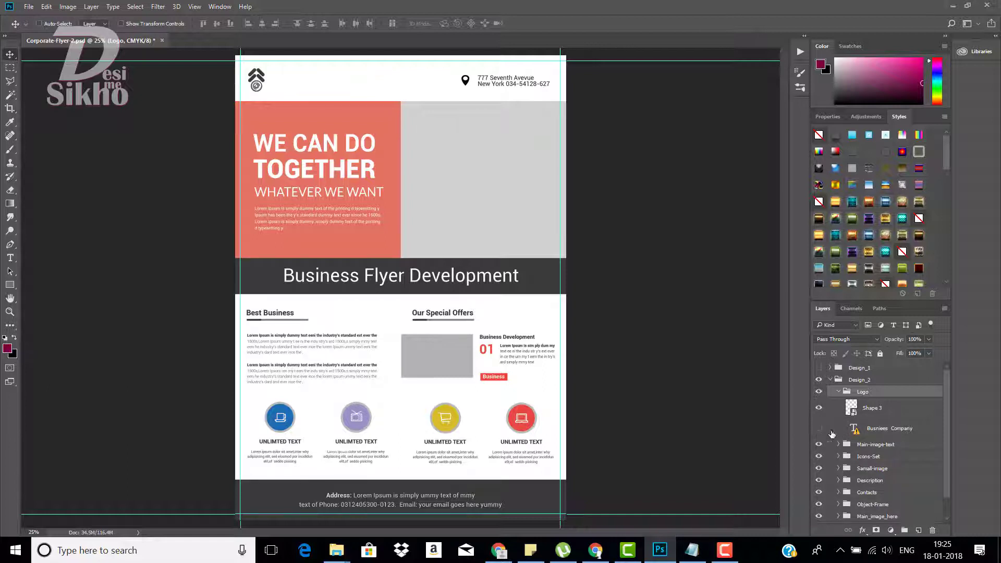
pyautogui.click(818, 428)
pyautogui.click(818, 408)
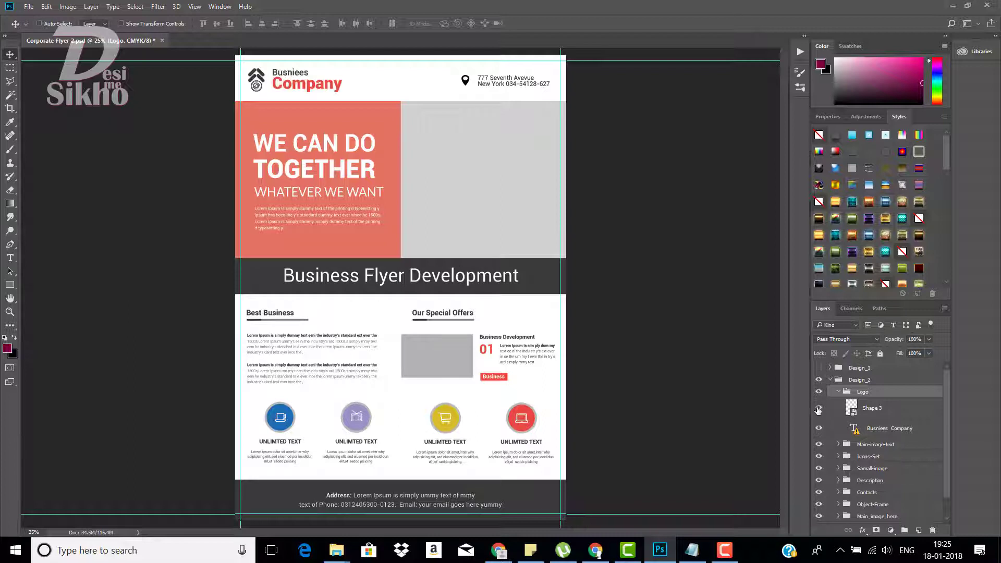
# - Open the Shape 3 smart object, undo an accidental move, and close Shape 3.psb
pyautogui.click(890, 407)
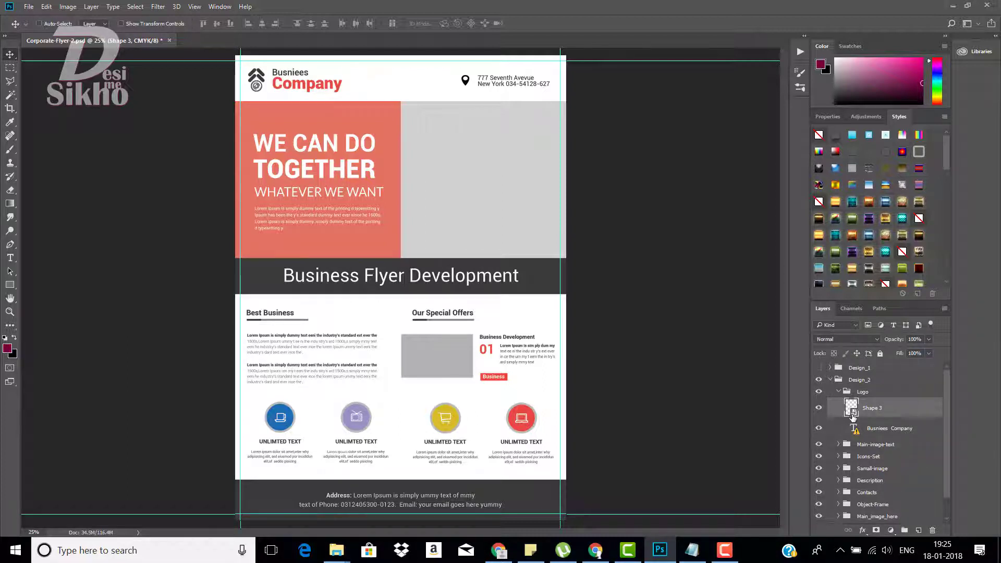
pyautogui.moveTo(418, 289); pyautogui.dragTo(424, 295)
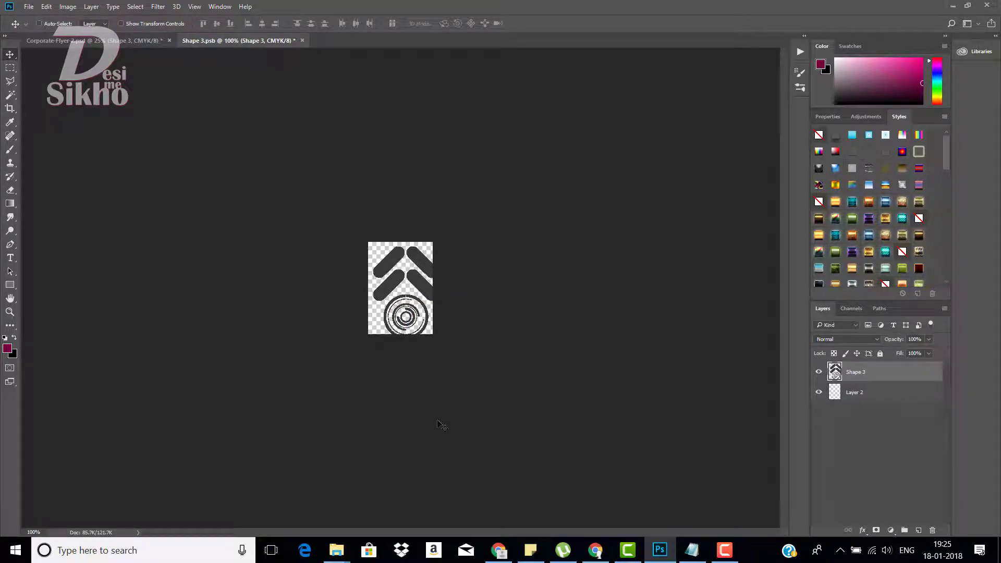
pyautogui.hotkey('ctrl', 'z')
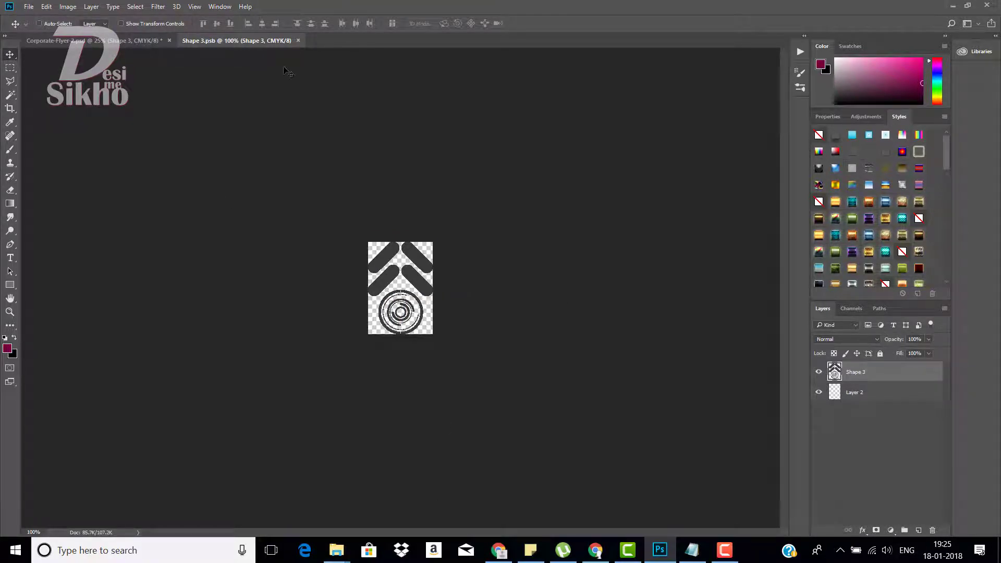
pyautogui.click(299, 40)
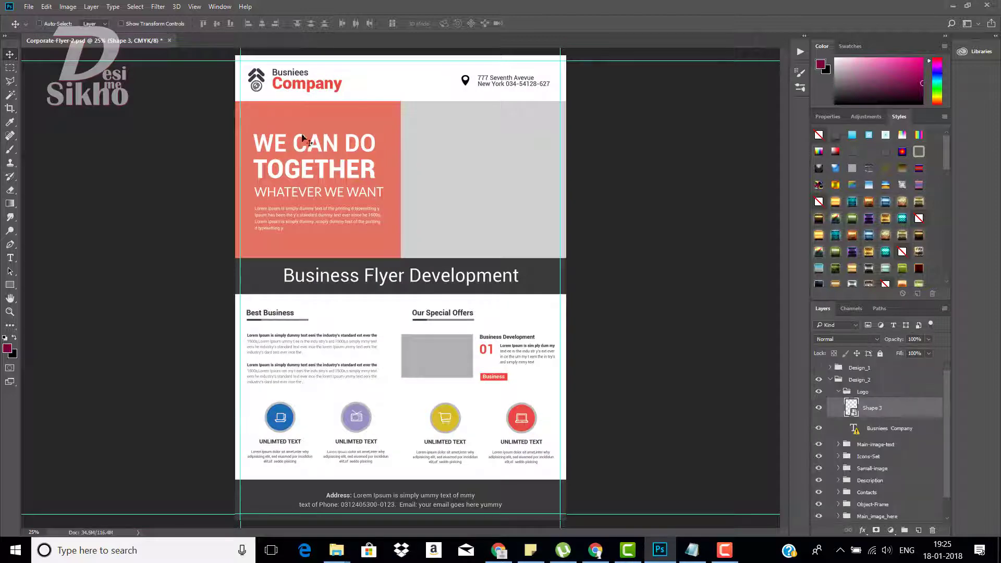
# - Replace 'Company' with 'dtyfugi' in the logo text, accepting the font substitution
pyautogui.click(879, 430)
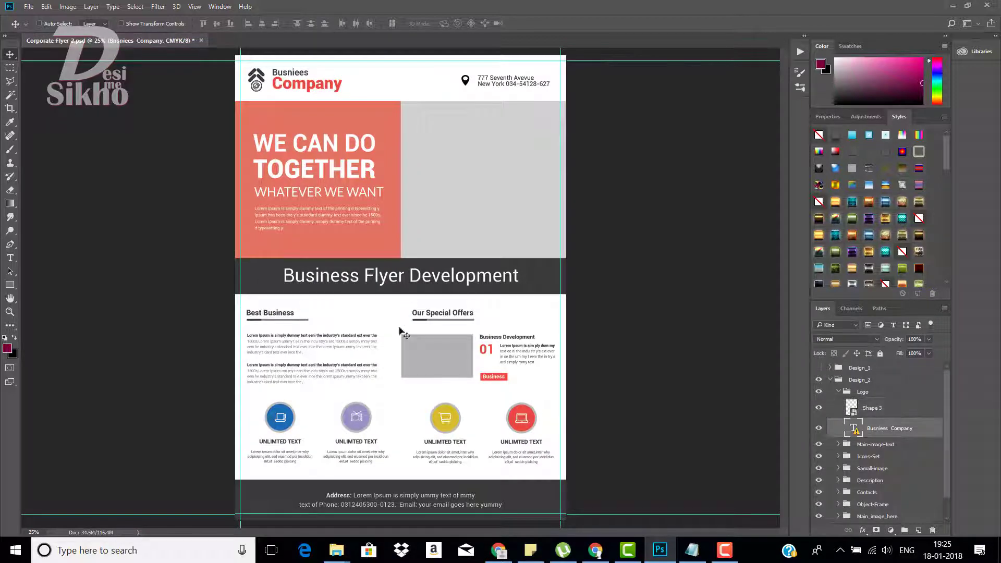
pyautogui.click(9, 257)
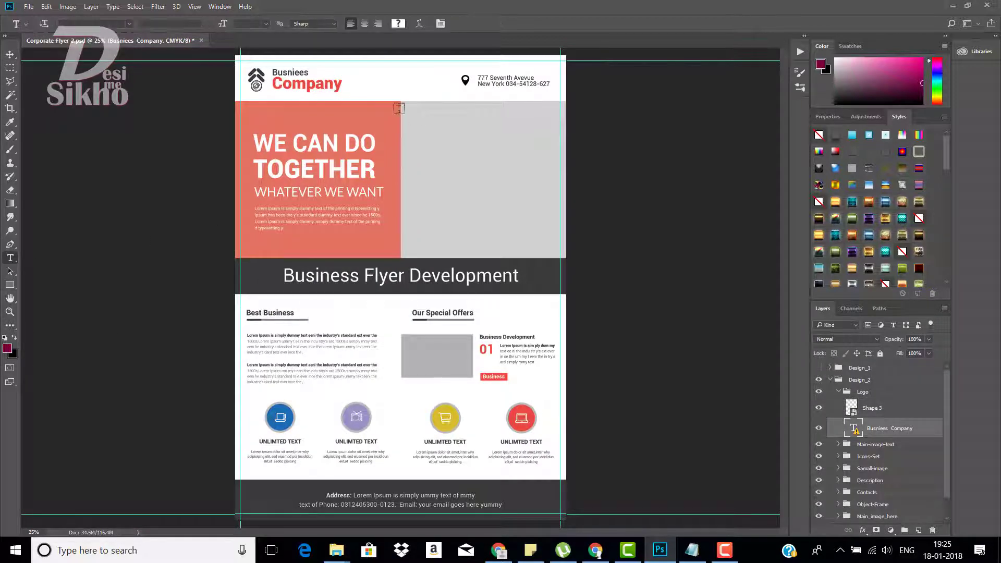
pyautogui.click(317, 80)
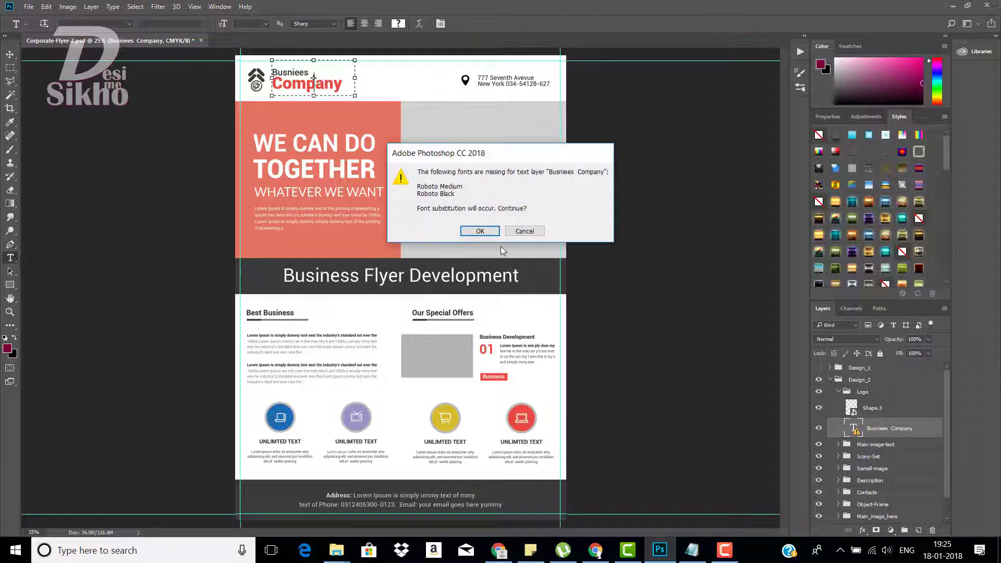
pyautogui.click(488, 231)
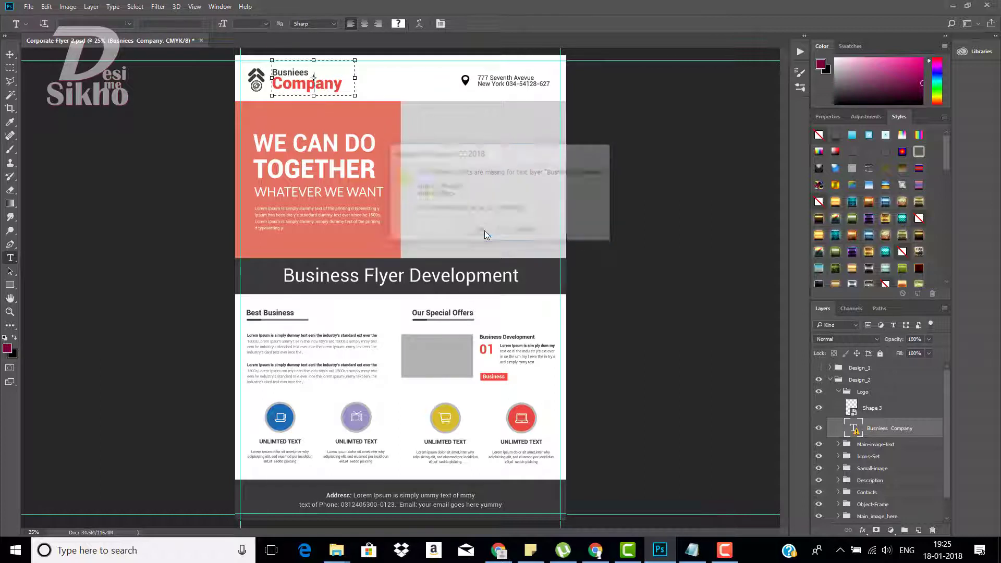
pyautogui.doubleClick(342, 82)
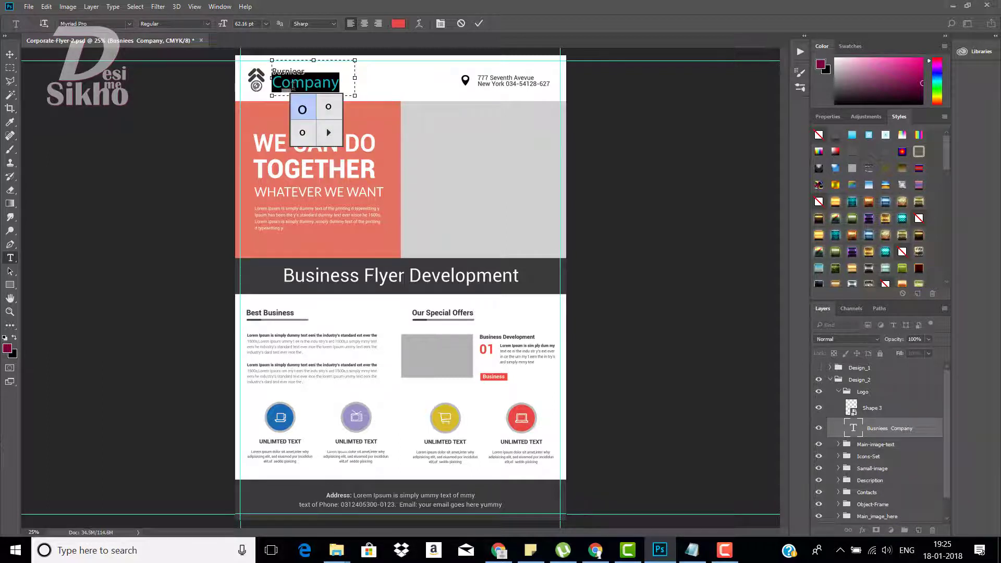
pyautogui.write('dtyfugi')
pyautogui.hotkey('ctrl', 'Return')
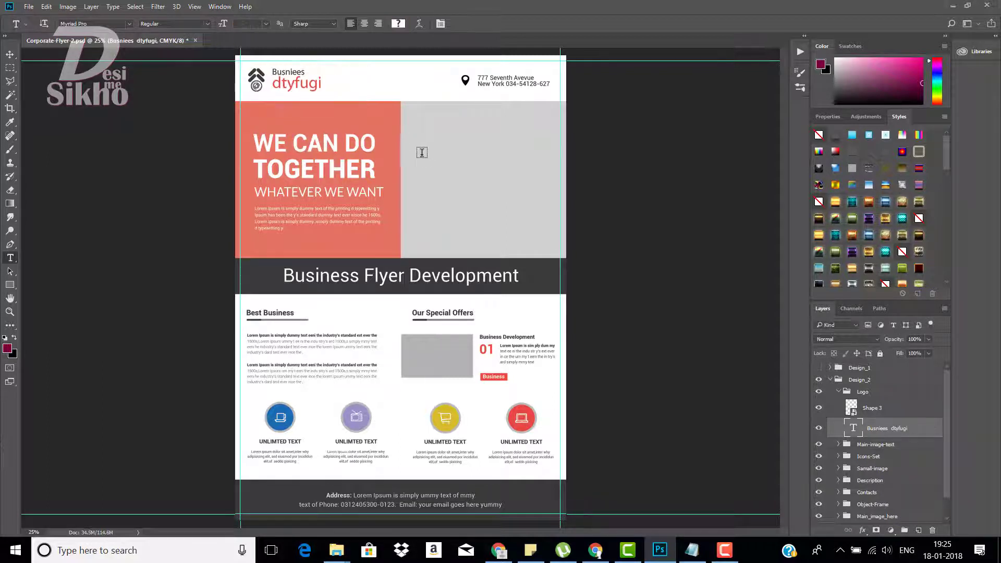
pyautogui.click(10, 54)
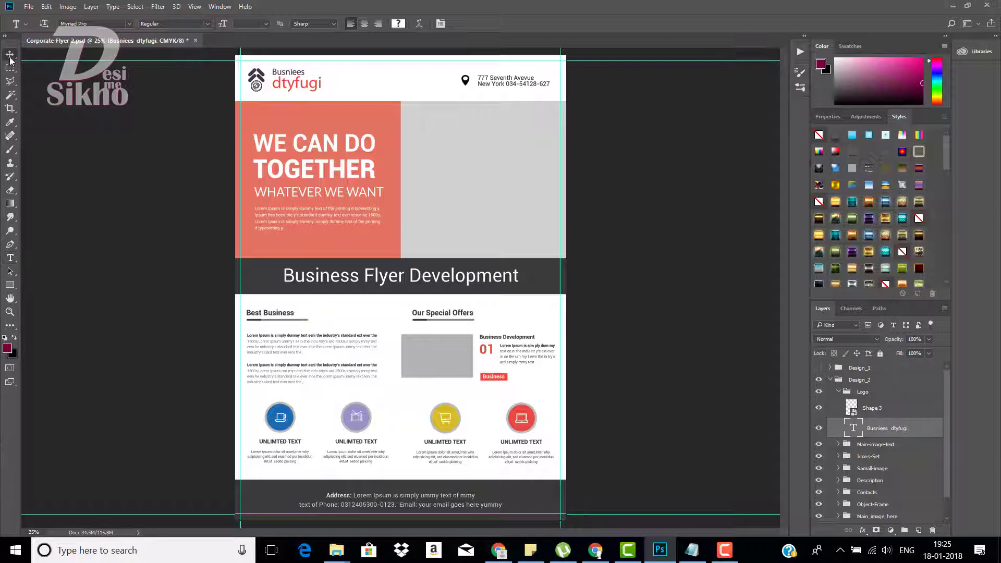
# - Collapse the Logo group, toggle layers to locate the circle icons, and expand Icons-Set
pyautogui.click(837, 392)
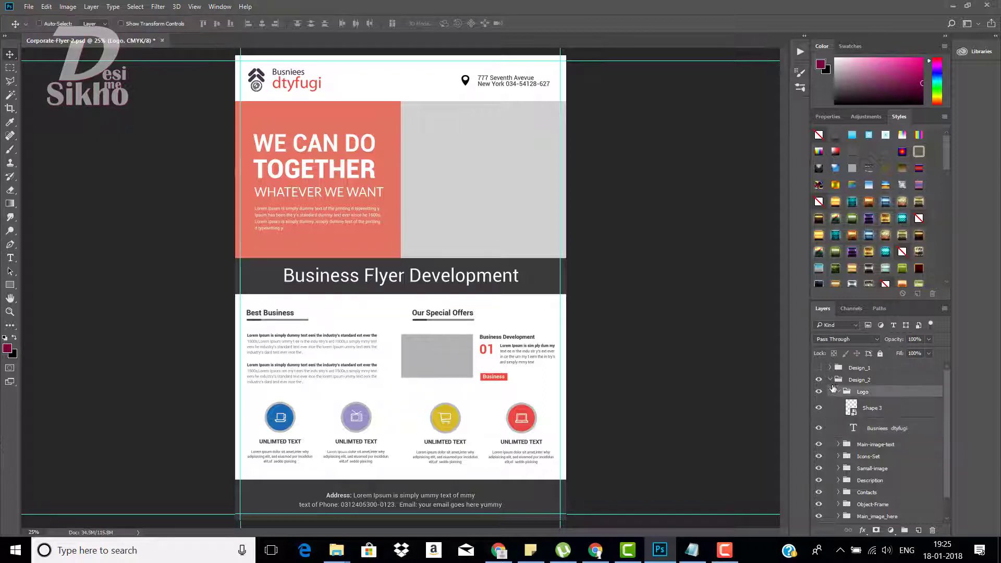
pyautogui.click(831, 381)
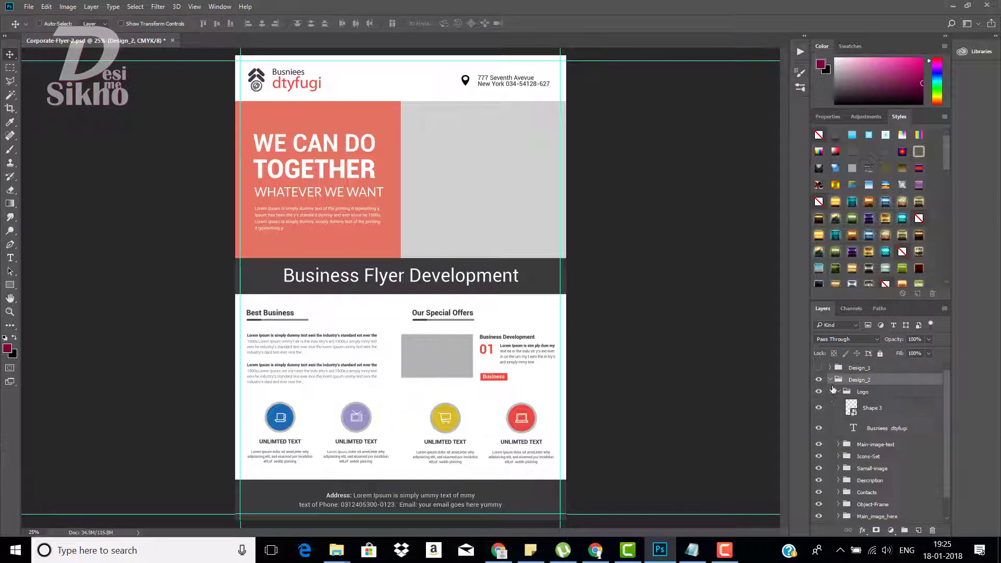
pyautogui.click(837, 392)
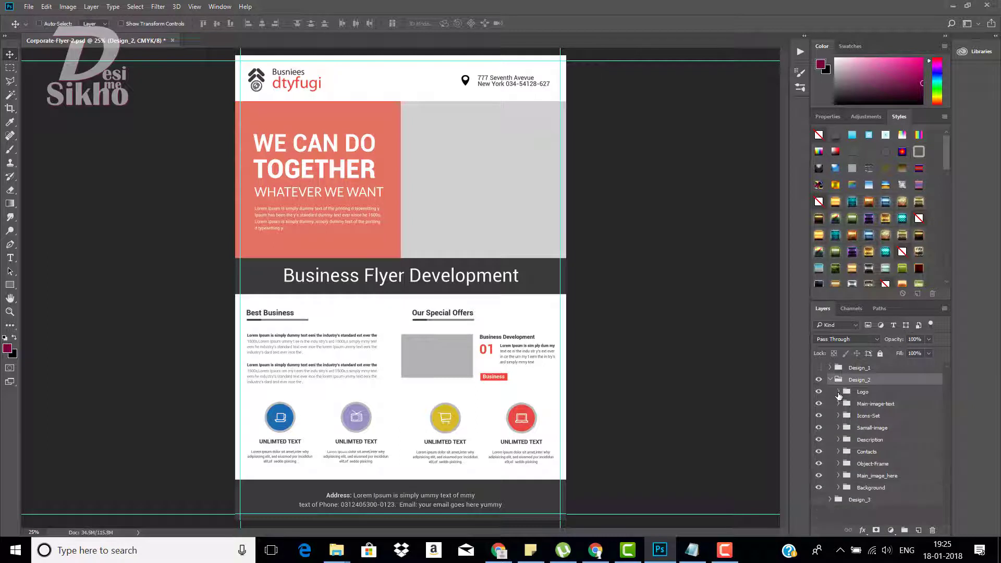
pyautogui.click(819, 416)
pyautogui.click(819, 428)
pyautogui.click(819, 428)
pyautogui.click(819, 415)
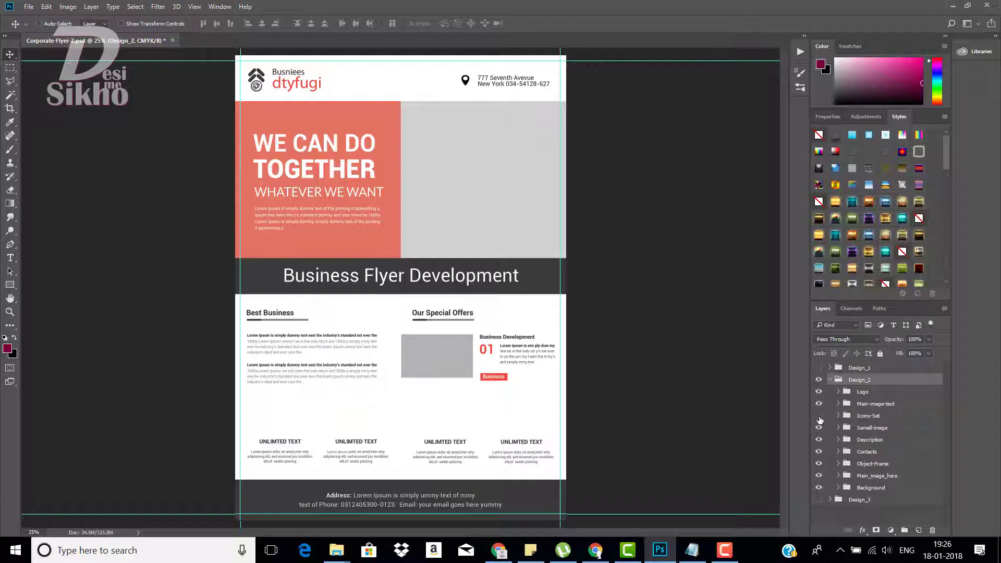
pyautogui.click(836, 417)
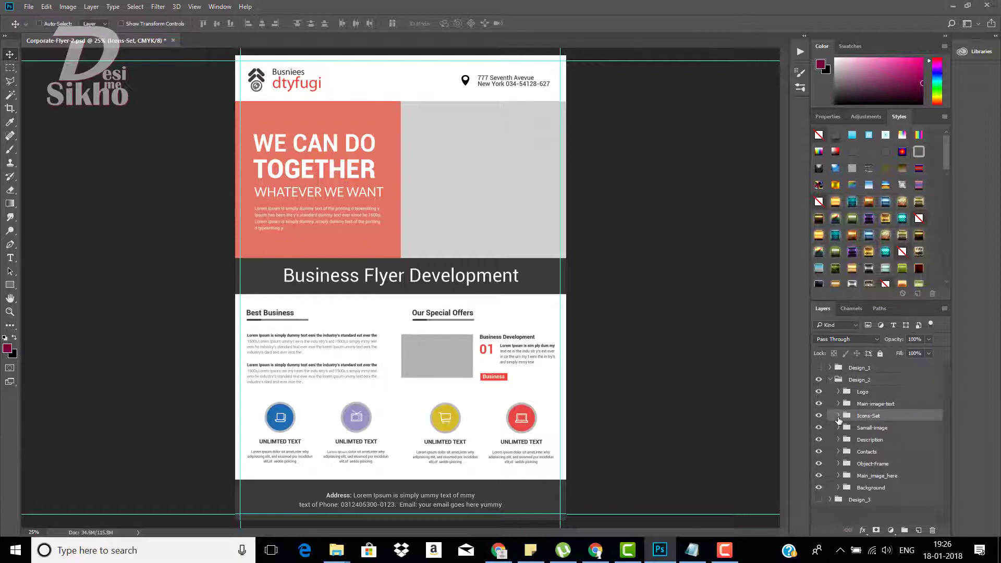
pyautogui.click(838, 416)
# - Scroll to the Shape 2 layers and toggle their visibility to find the blue circle's layer
pyautogui.scroll(-2, 900, 449)
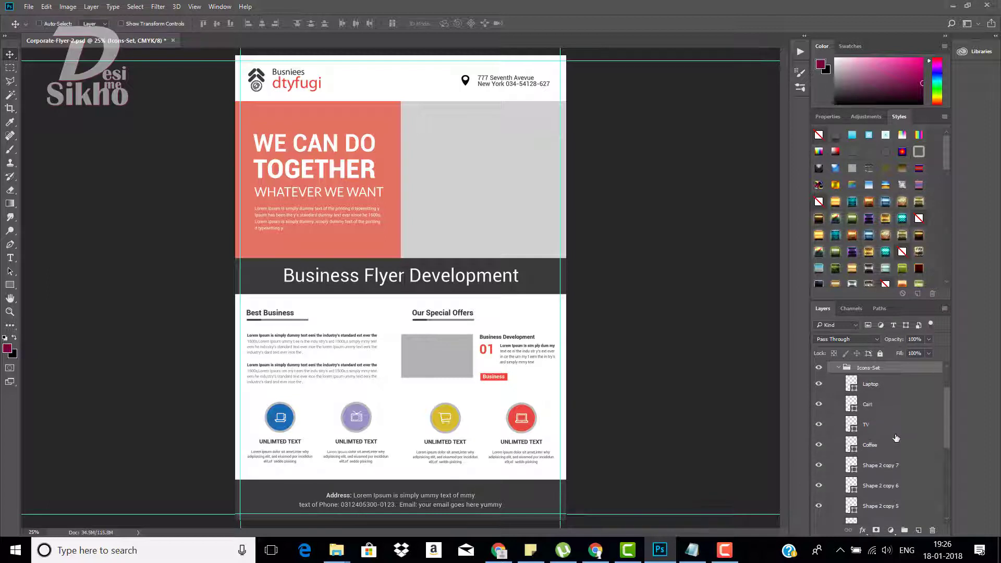
pyautogui.scroll(-3, 899, 447)
pyautogui.scroll(-3, 898, 444)
pyautogui.scroll(-2, 896, 440)
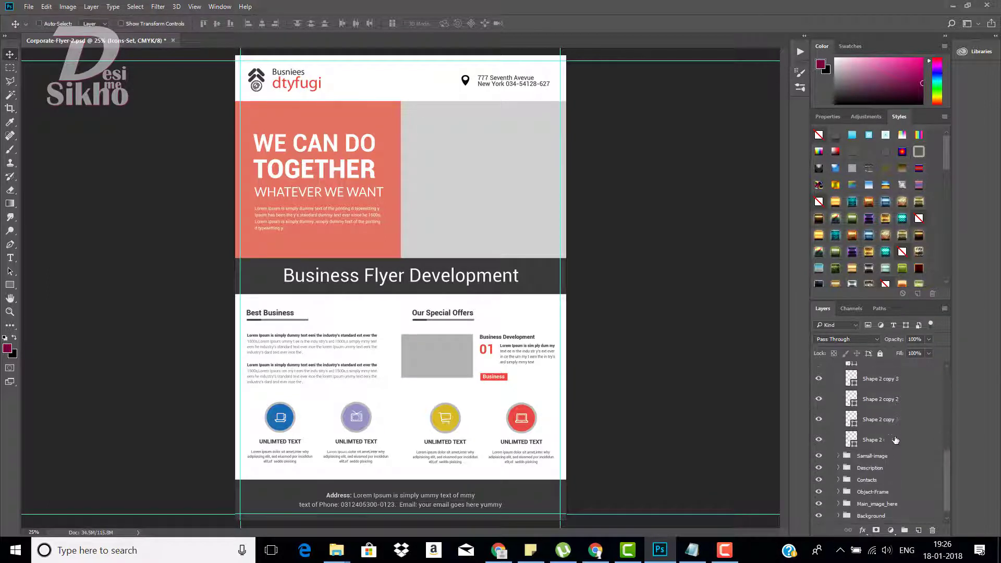
pyautogui.click(818, 440)
pyautogui.click(818, 420)
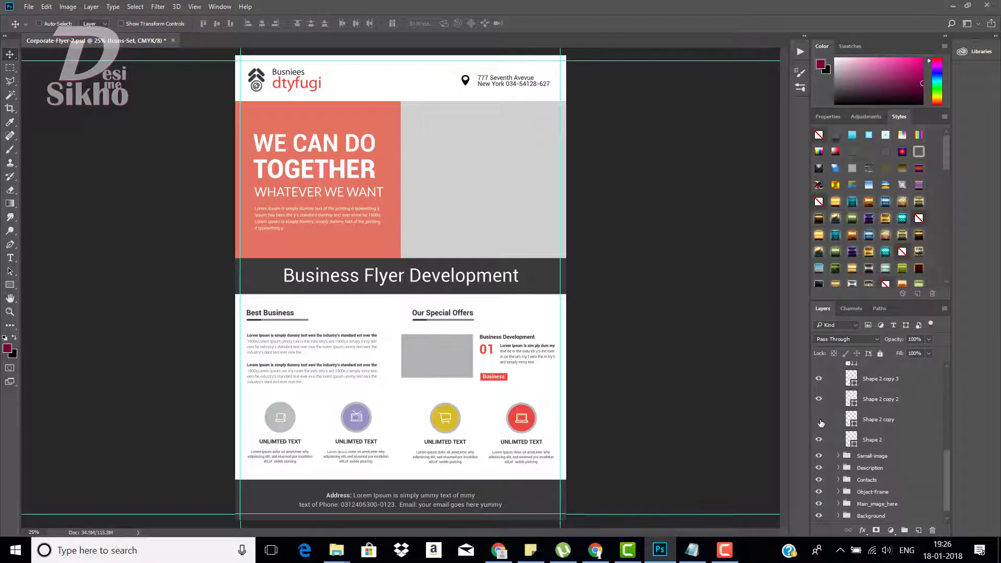
pyautogui.click(818, 400)
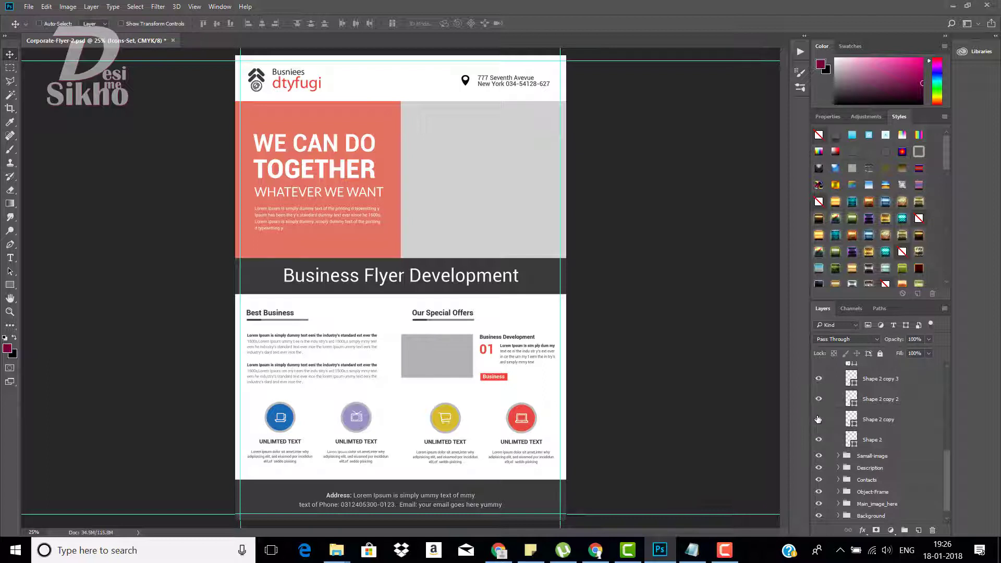
pyautogui.click(818, 420)
# - Show the blue circle layer again and change its fill to dark red
pyautogui.click(818, 419)
pyautogui.doubleClick(853, 425)
pyautogui.click(722, 281)
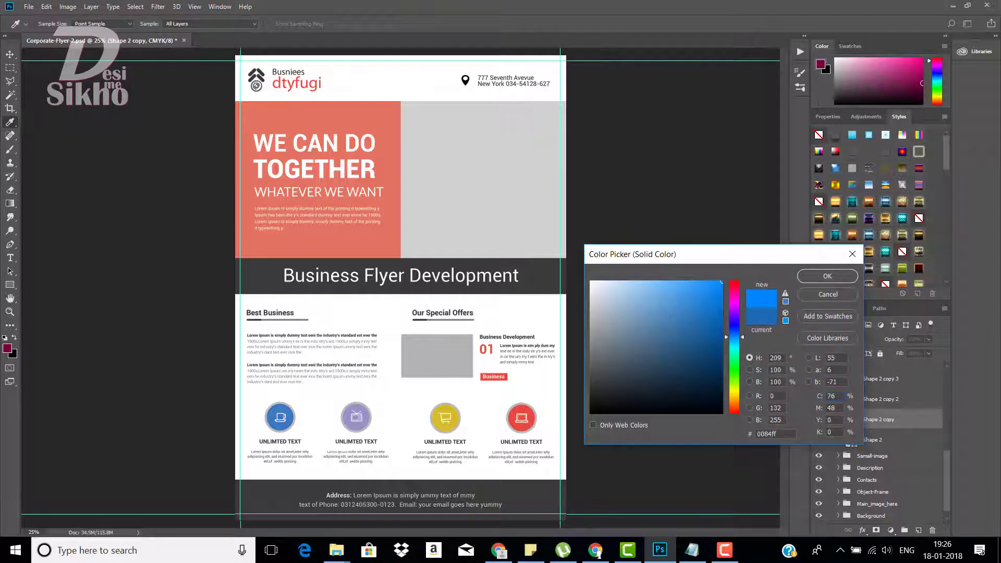
pyautogui.click(803, 249)
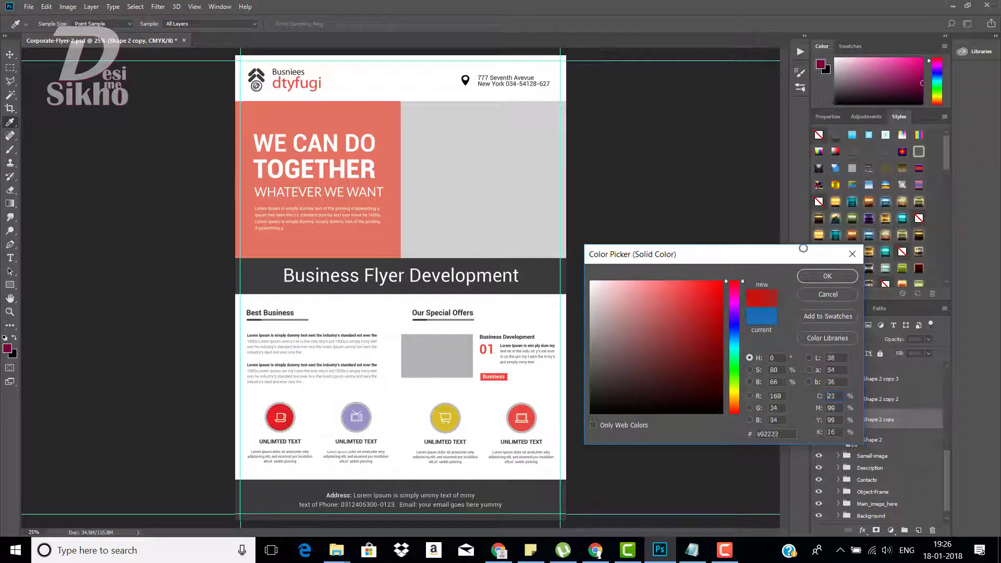
pyautogui.click(827, 275)
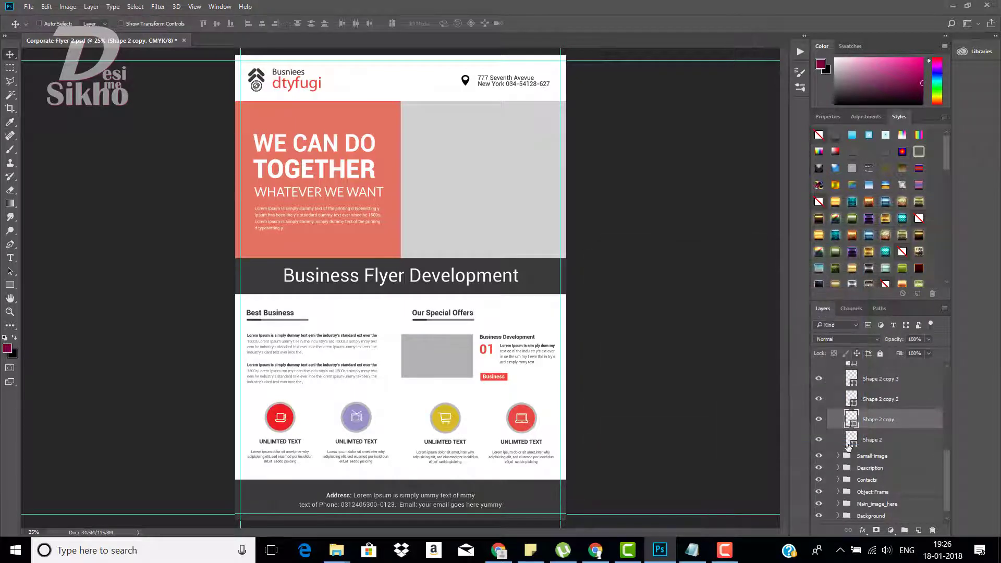
# - Discard a trial colour change on Shape 2 copy 2, then fill the purple circle pure red
pyautogui.doubleClick(856, 406)
pyautogui.click(721, 282)
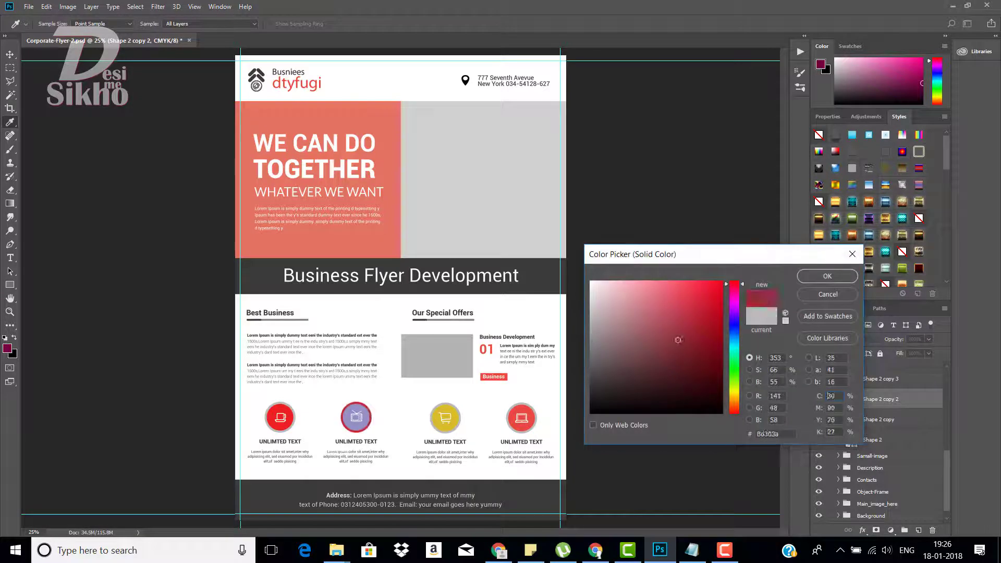
pyautogui.click(827, 294)
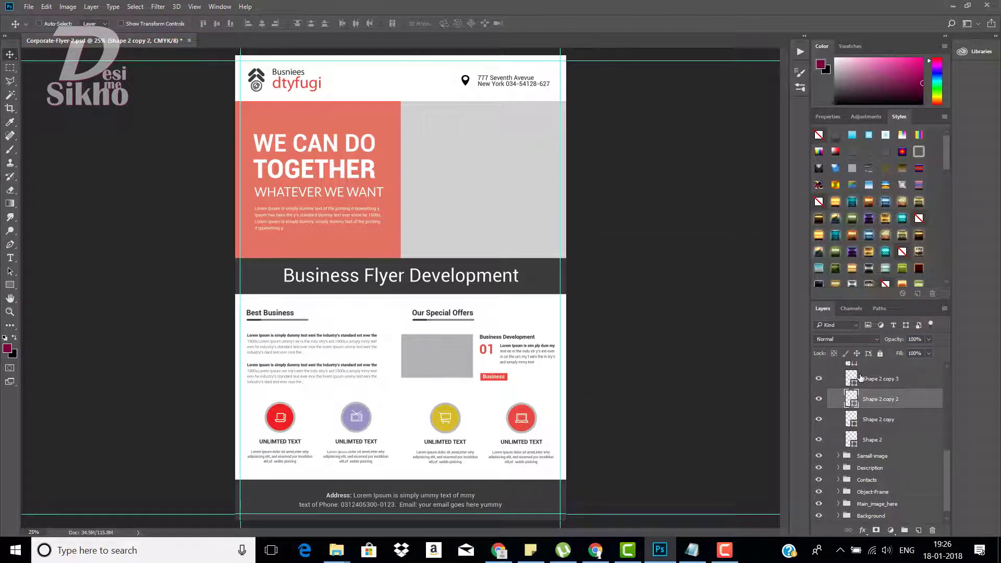
pyautogui.click(895, 386)
pyautogui.doubleClick(853, 383)
pyautogui.click(722, 281)
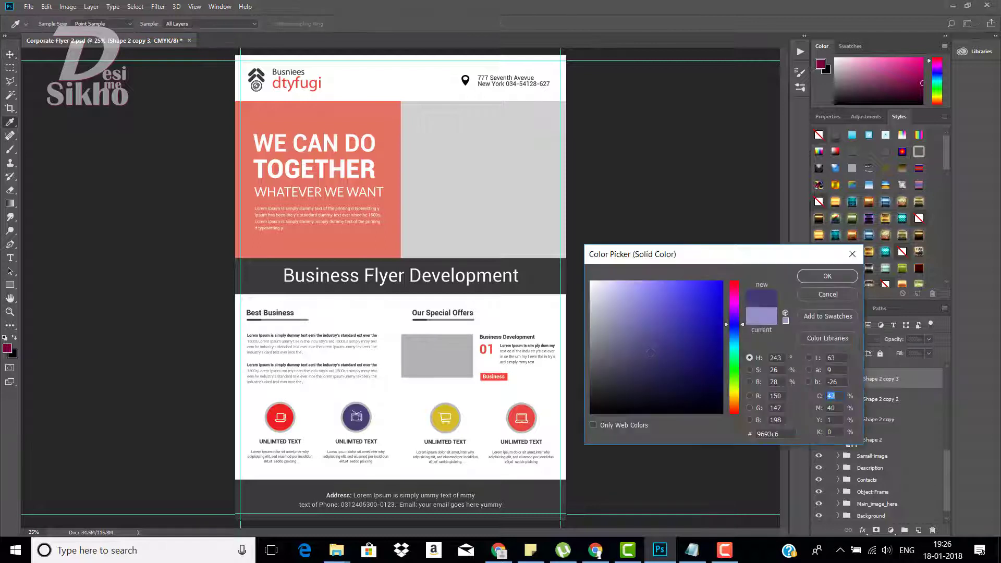
pyautogui.moveTo(742, 295); pyautogui.dragTo(704, 278)
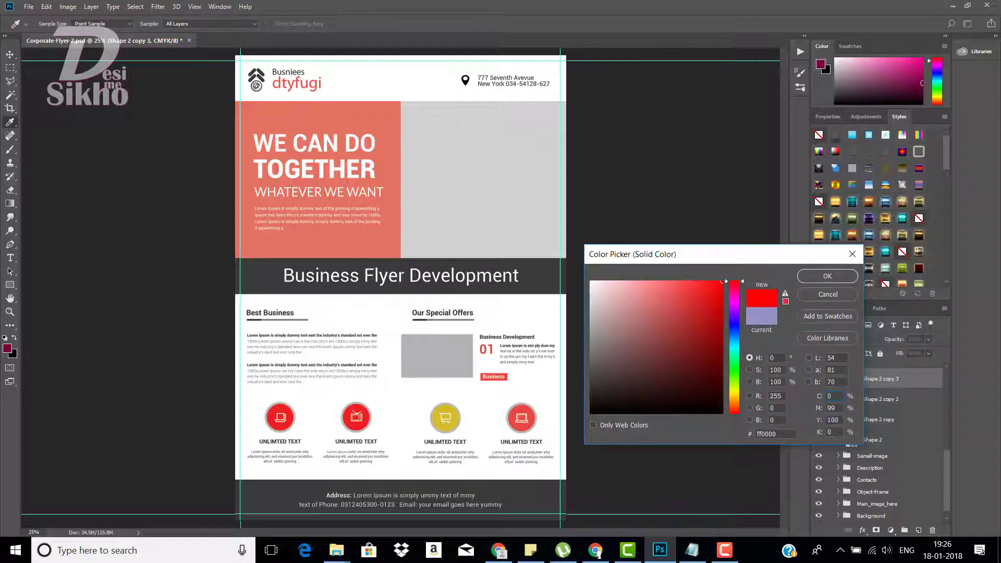
pyautogui.click(827, 276)
# - Show Shape 2 copy 4 and copy 5, and recolour the yellow circle pure red
pyautogui.scroll(2, 834, 396)
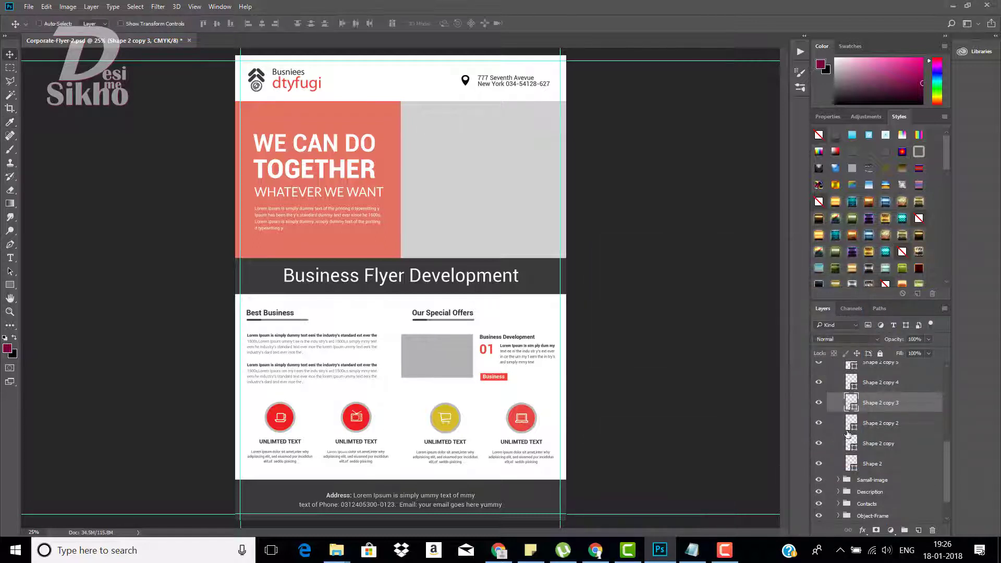
pyautogui.scroll(1, 823, 390)
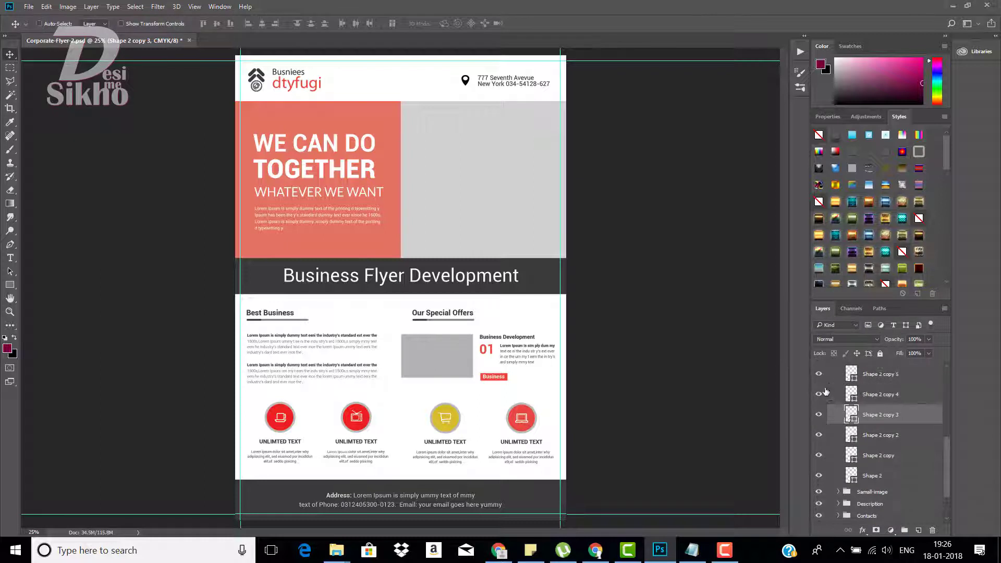
pyautogui.click(819, 394)
pyautogui.click(819, 375)
pyautogui.doubleClick(852, 375)
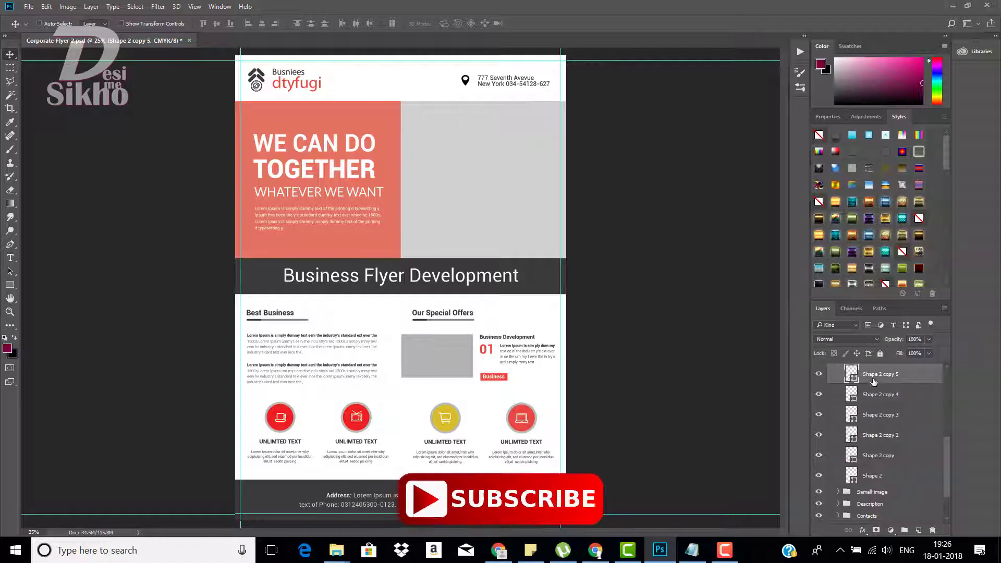
pyautogui.click(847, 199)
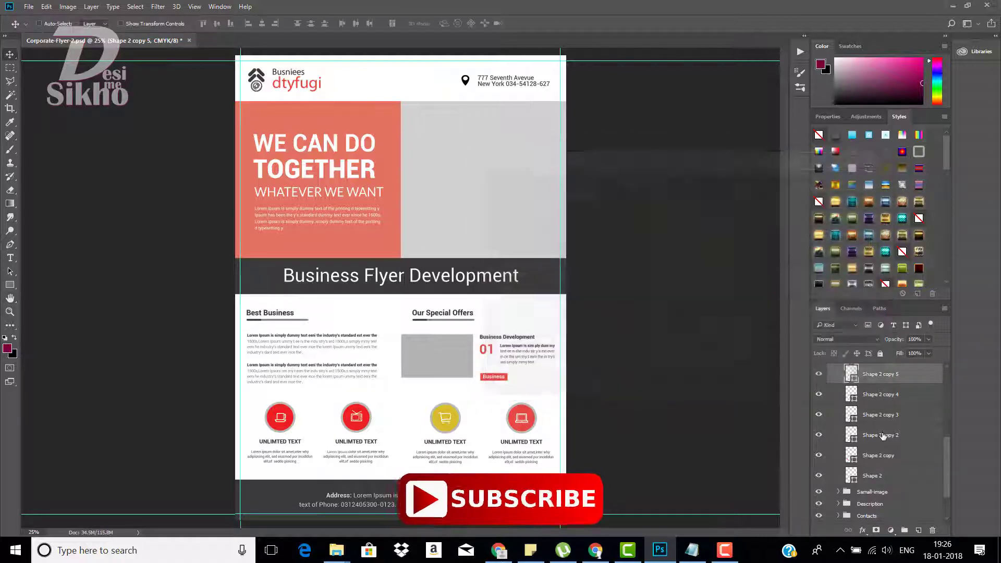
pyautogui.doubleClick(851, 374)
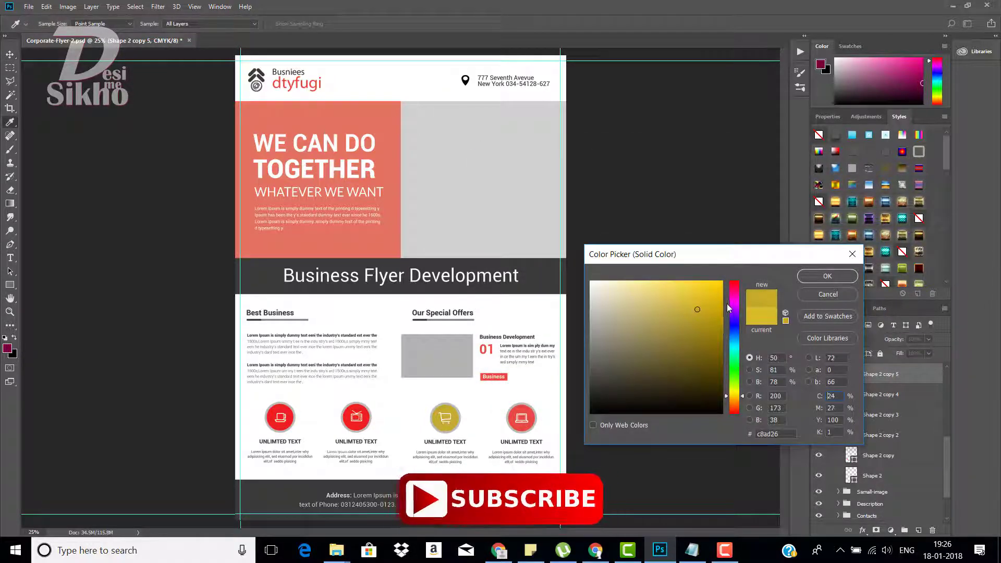
pyautogui.moveTo(732, 308); pyautogui.dragTo(731, 282)
pyautogui.click(723, 281)
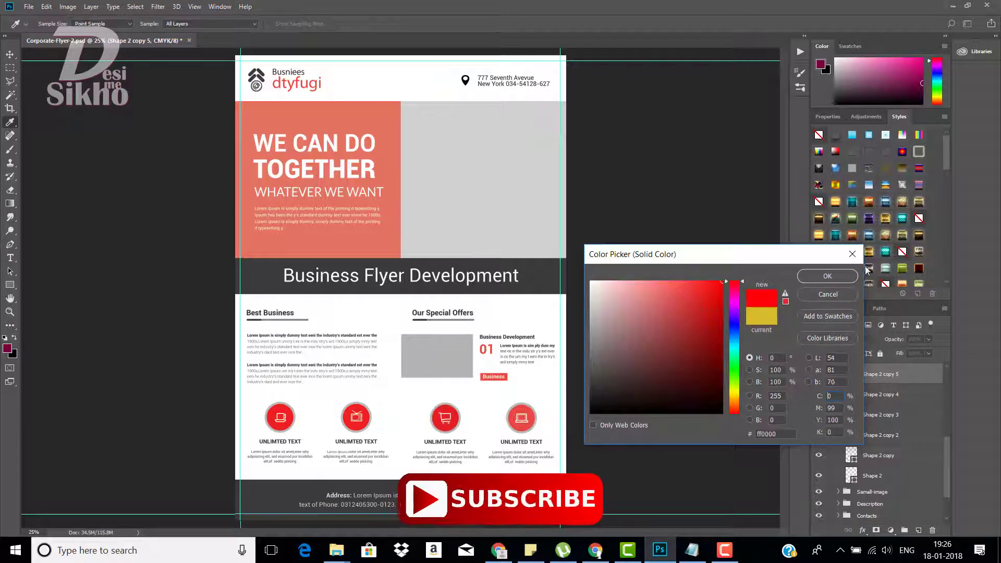
pyautogui.click(843, 277)
pyautogui.scroll(1, 861, 425)
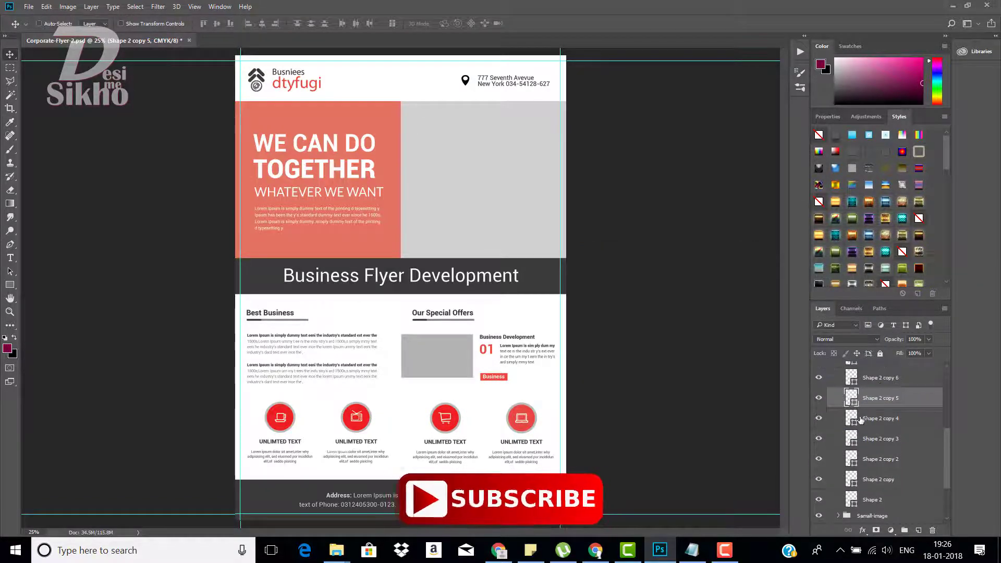
pyautogui.scroll(5, 845, 412)
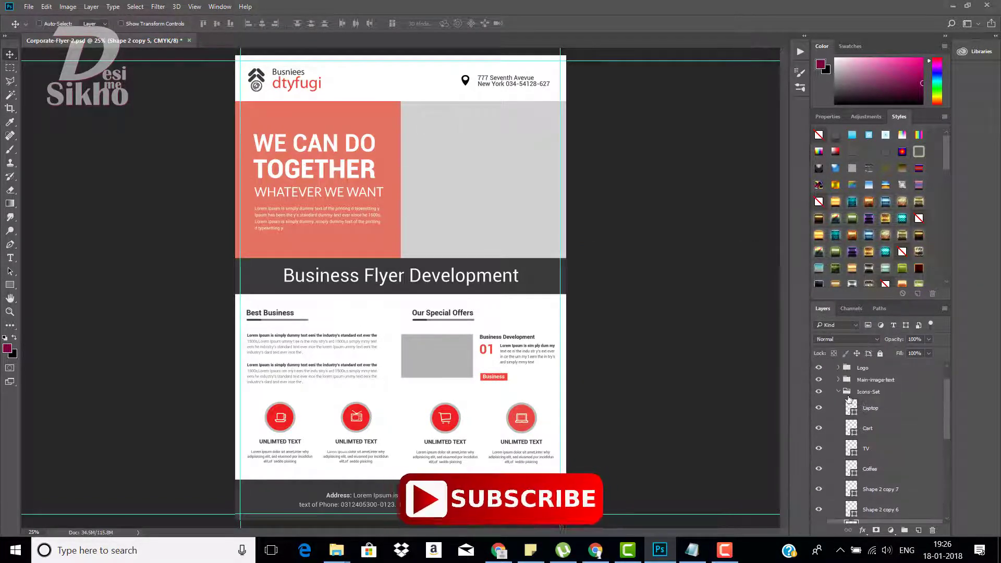
# - Open the images smart object inside Main_image_here as images.psb
pyautogui.click(837, 395)
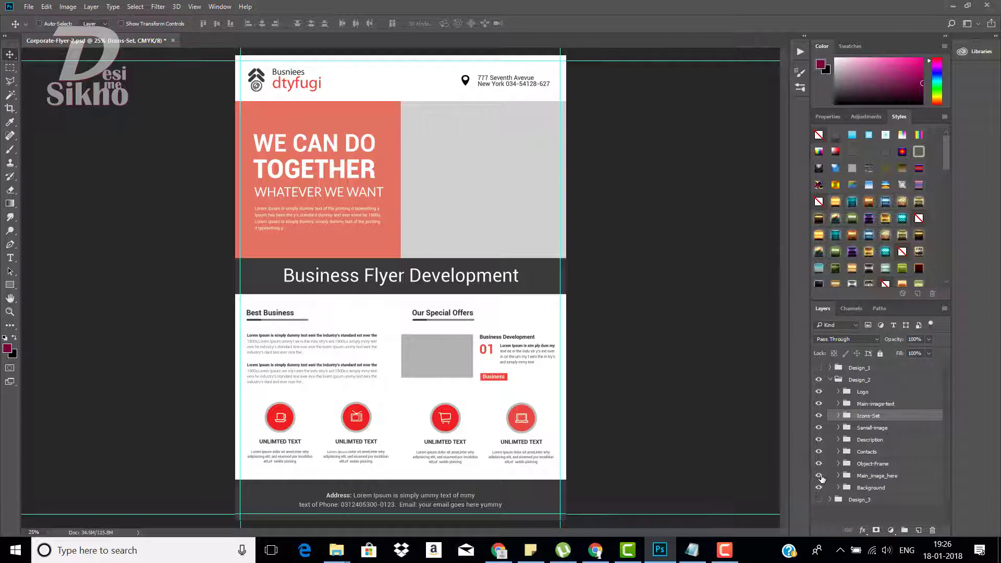
pyautogui.click(818, 476)
pyautogui.click(819, 475)
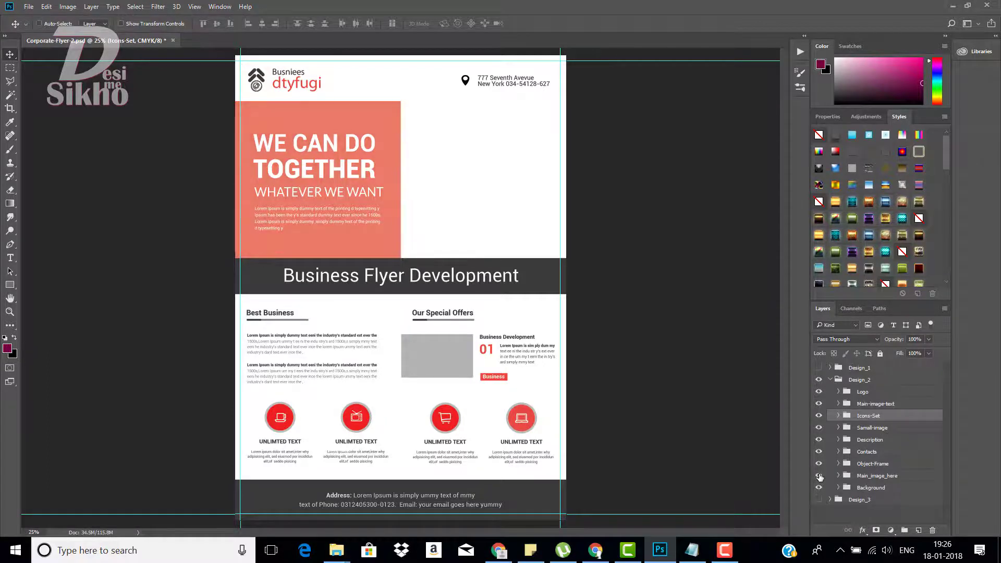
pyautogui.click(838, 476)
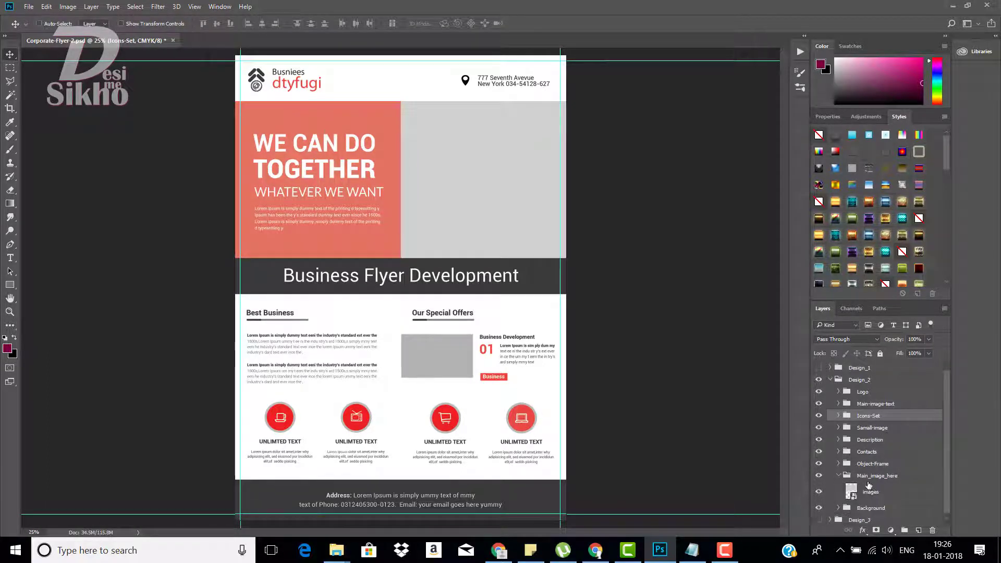
pyautogui.click(875, 497)
pyautogui.scroll(-1, 903, 459)
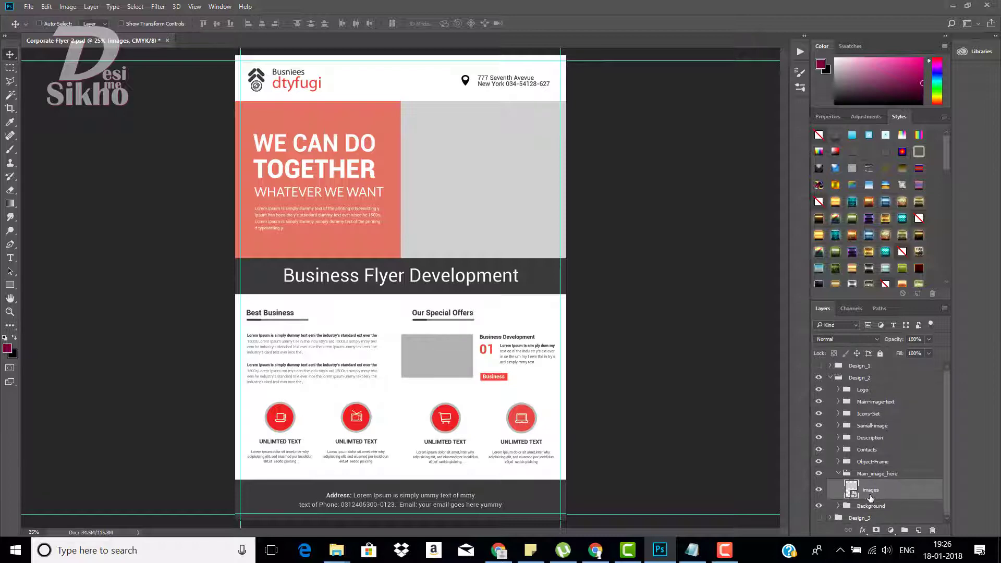
pyautogui.doubleClick(857, 496)
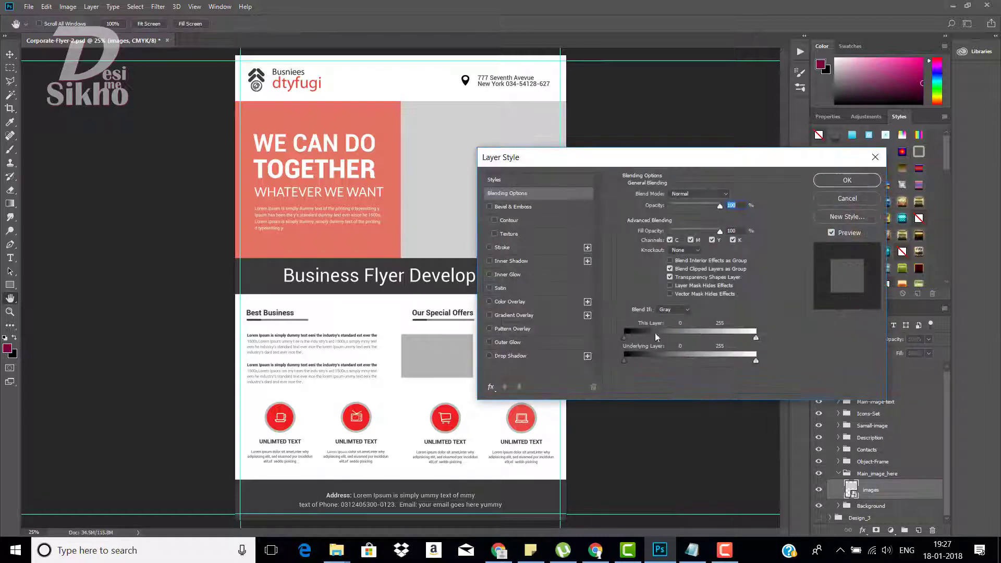
pyautogui.press('Escape')
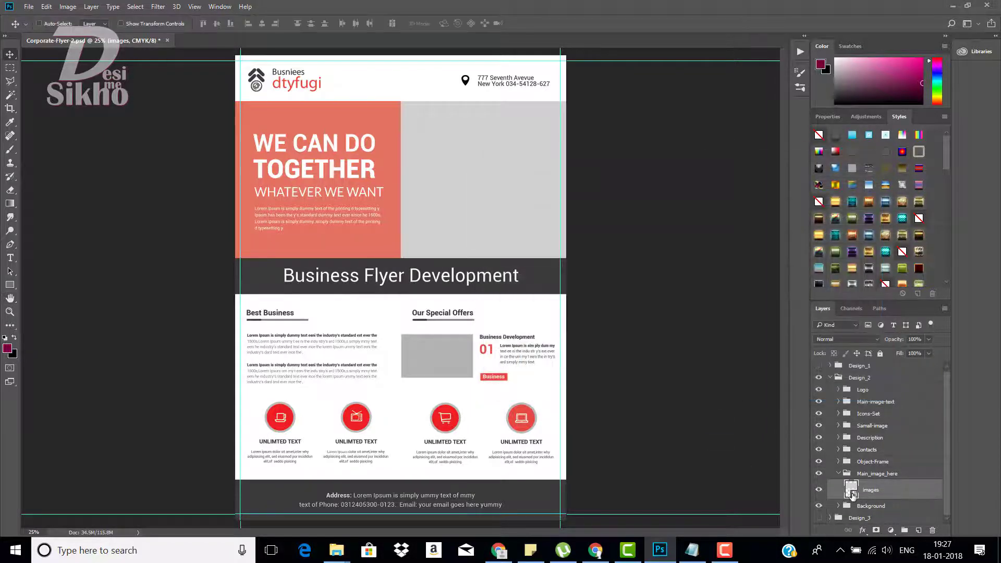
pyautogui.doubleClick(851, 490)
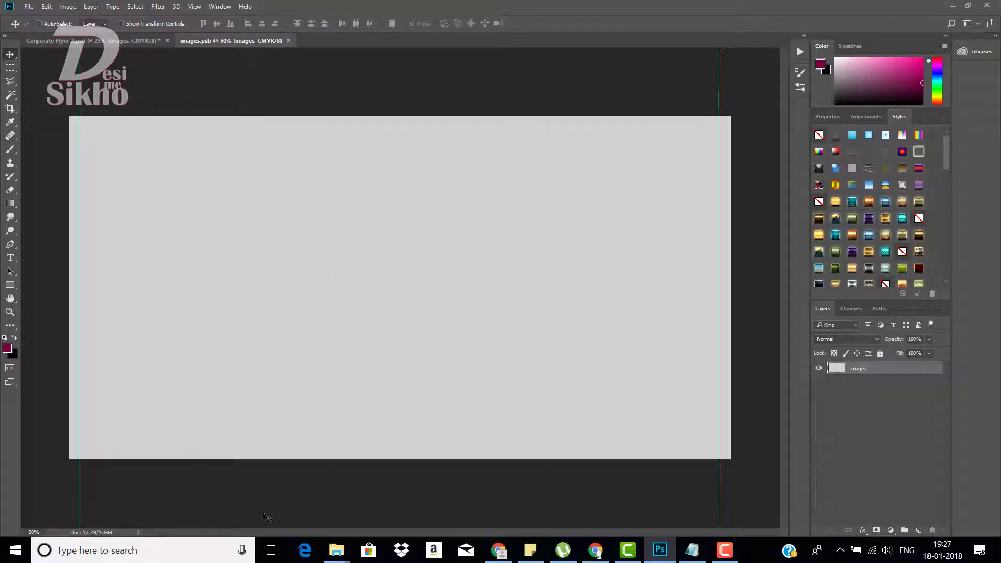
# - Open Transcend (H:) > Background and drag the autumn road wallpaper to Photoshop
pyautogui.click(336, 550)
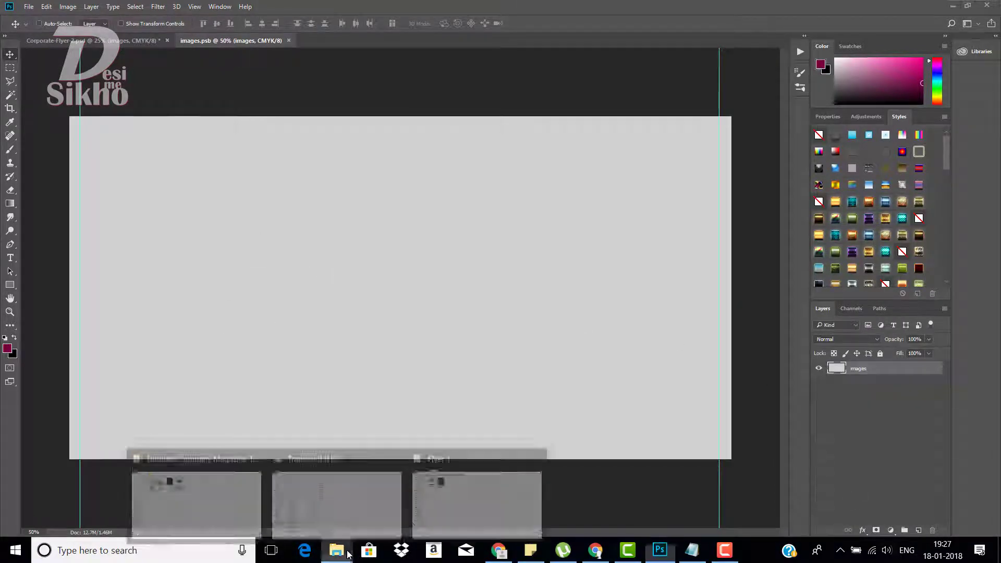
pyautogui.click(464, 497)
pyautogui.click(48, 332)
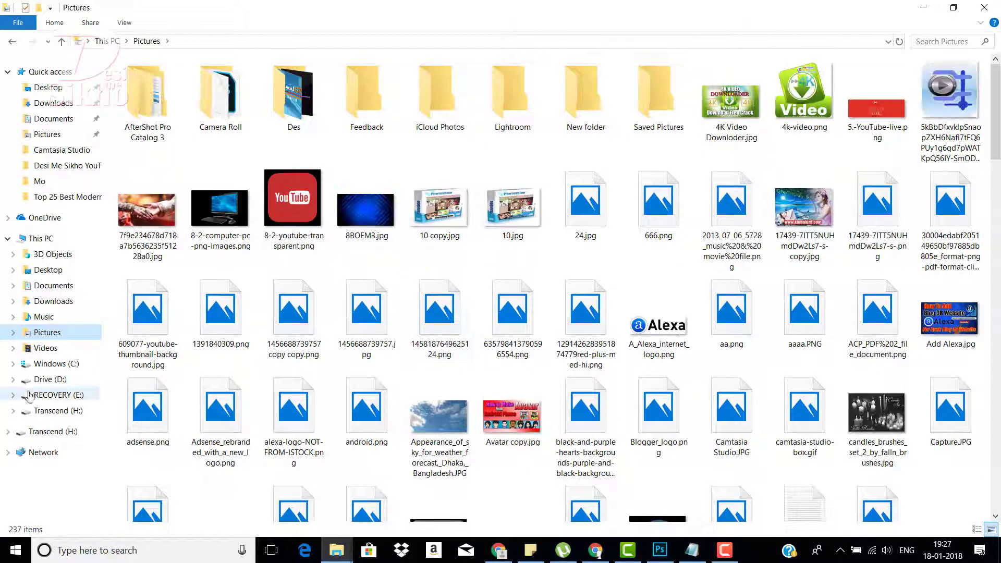
pyautogui.click(55, 411)
pyautogui.click(183, 96)
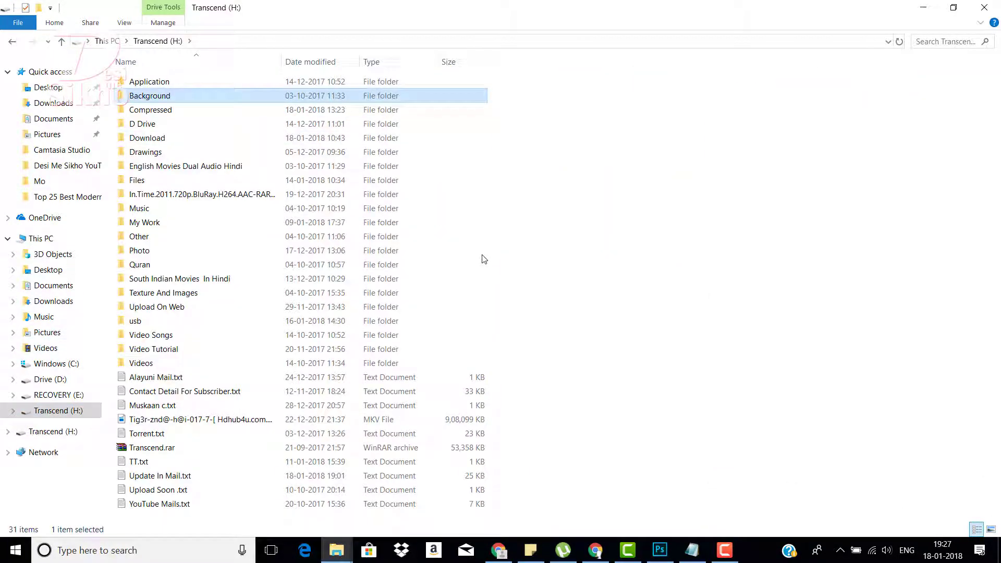
pyautogui.doubleClick(139, 97)
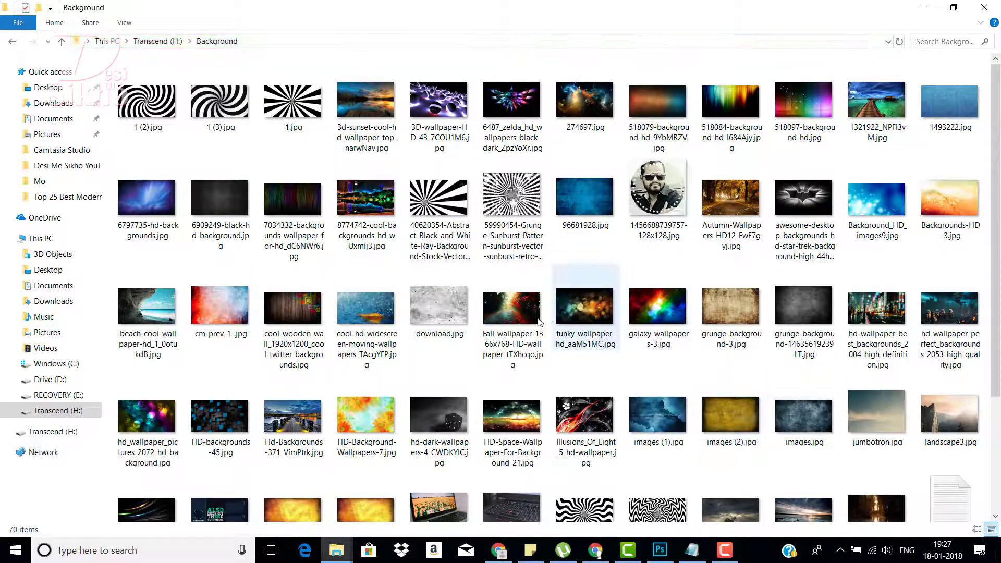
pyautogui.click(512, 315)
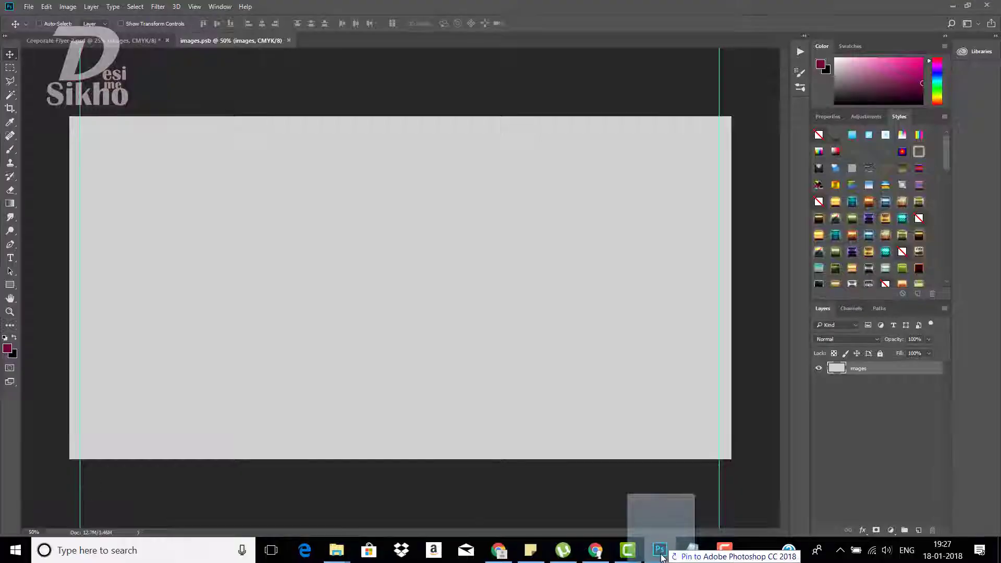
pyautogui.moveTo(659, 557); pyautogui.dragTo(563, 358)
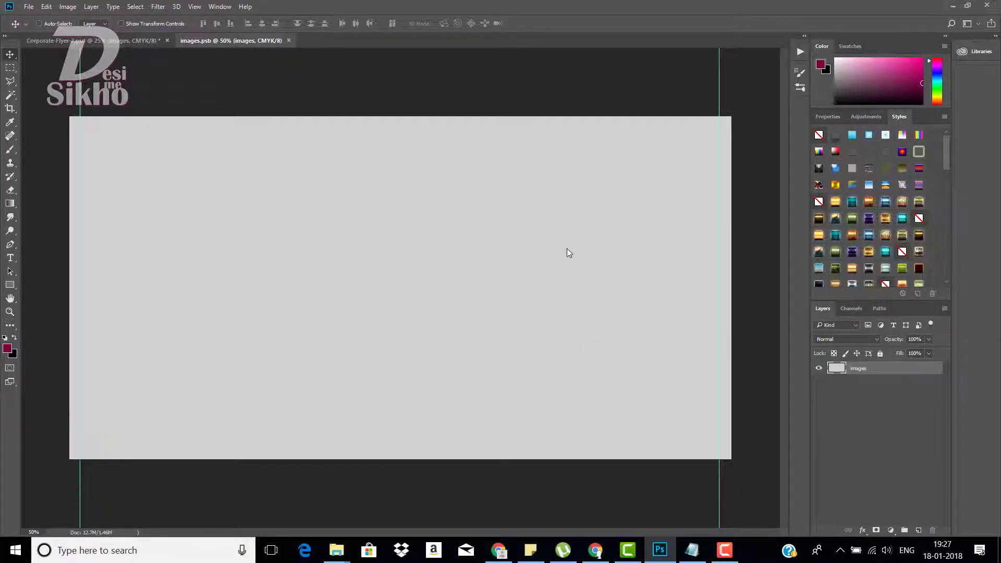
# - Place the autumn road wallpaper into images.psb, scale it to fill, and save on closing
pyautogui.moveTo(569, 253); pyautogui.dragTo(378, 212)
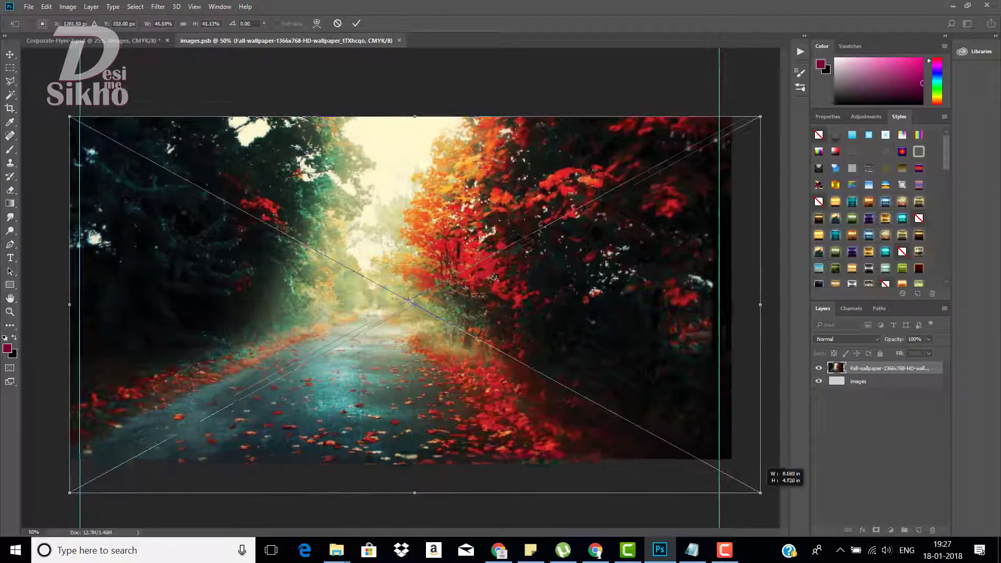
pyautogui.moveTo(676, 460); pyautogui.dragTo(781, 476)
pyautogui.press('Return')
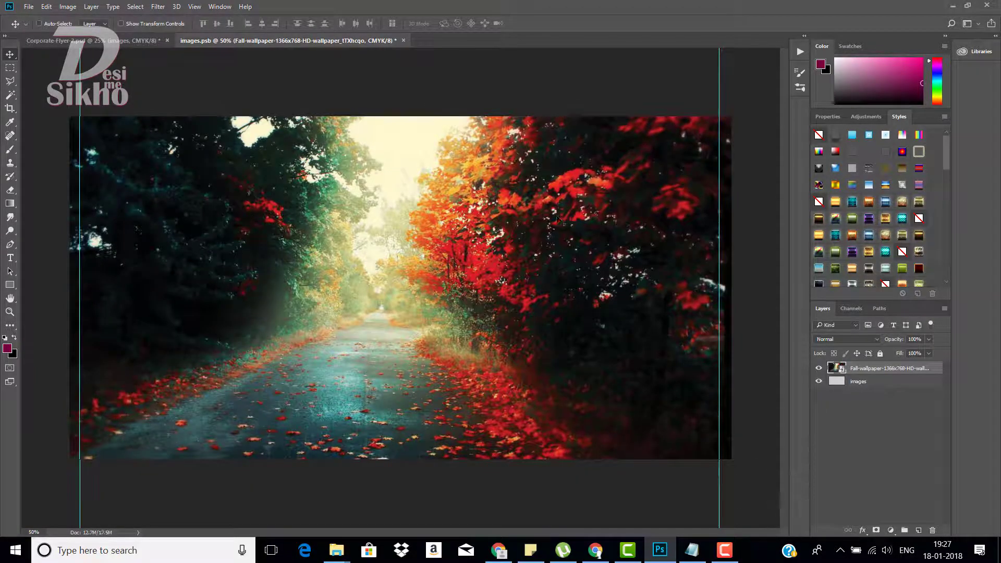
pyautogui.click(404, 39)
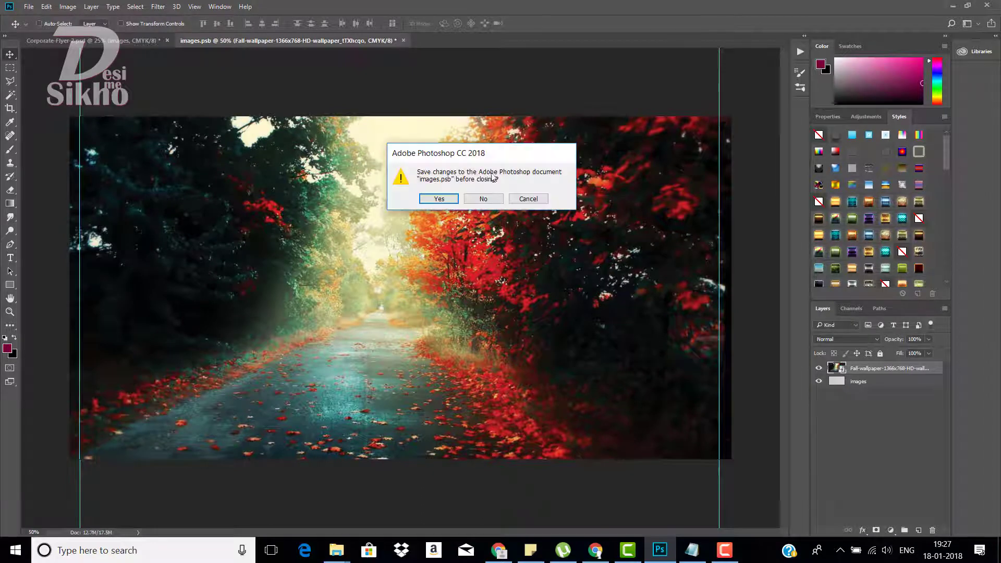
pyautogui.click(437, 201)
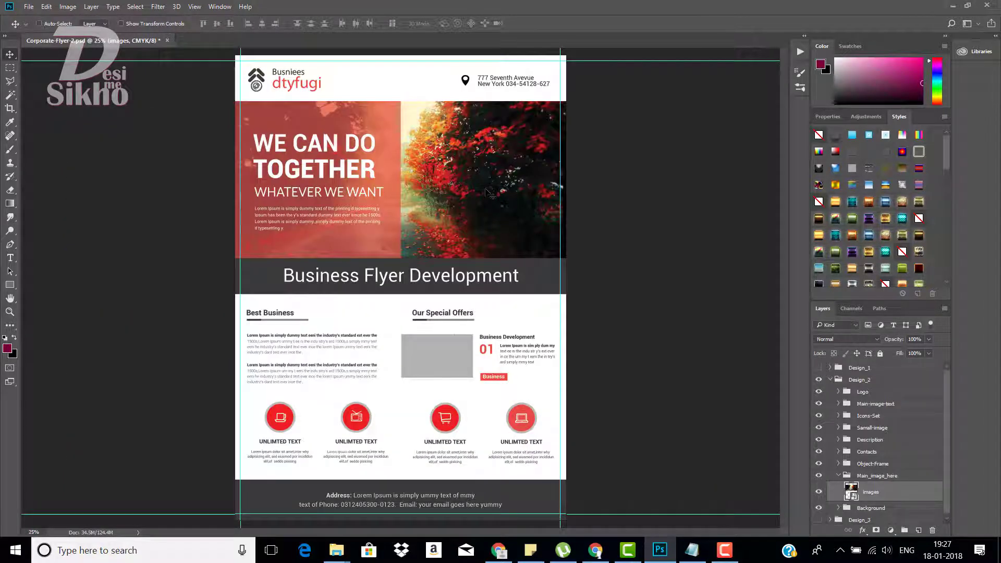
# - Shift the autumn photo to frame the road, then collapse the Design_2 group
pyautogui.moveTo(456, 195)
pyautogui.mouseDown()
pyautogui.moveTo(485, 200)
pyautogui.moveTo(429, 201)
pyautogui.moveTo(454, 187)
pyautogui.mouseUp()
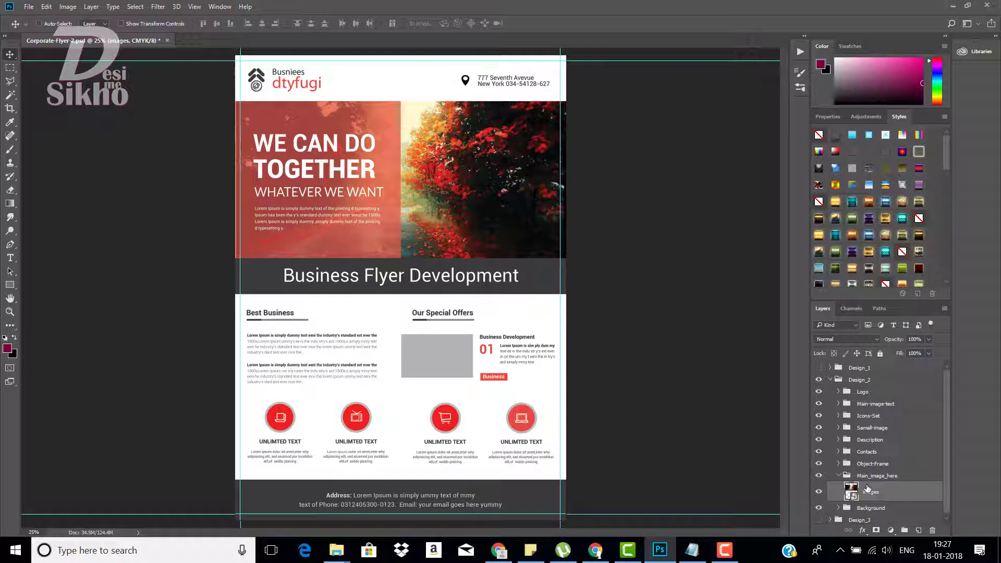
pyautogui.scroll(-1, 895, 443)
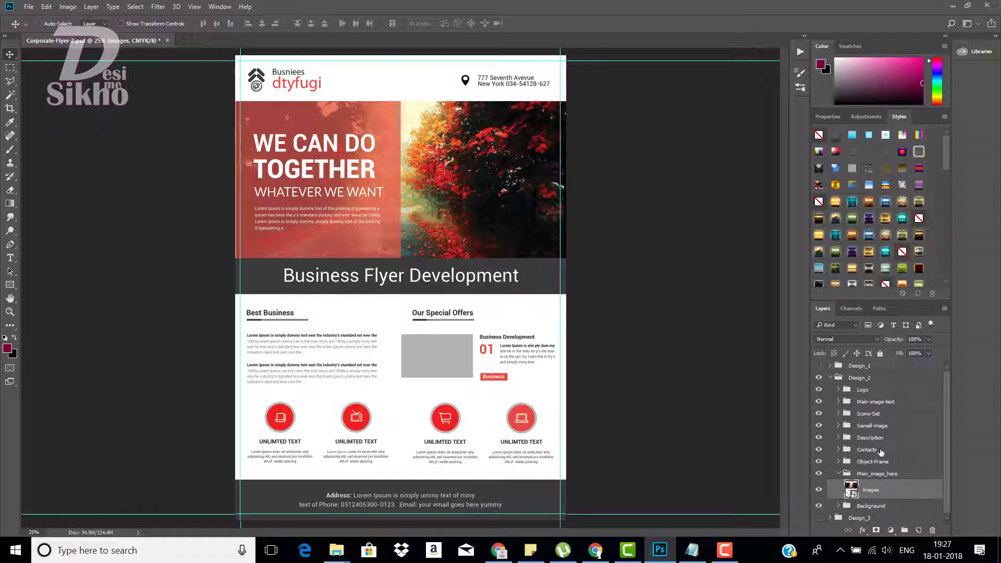
pyautogui.click(835, 475)
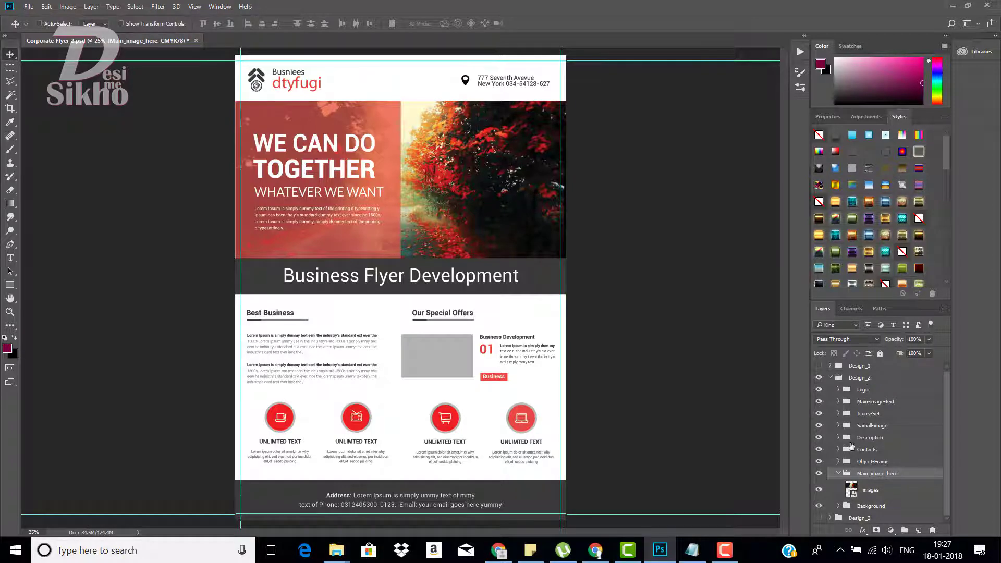
pyautogui.scroll(1, 842, 438)
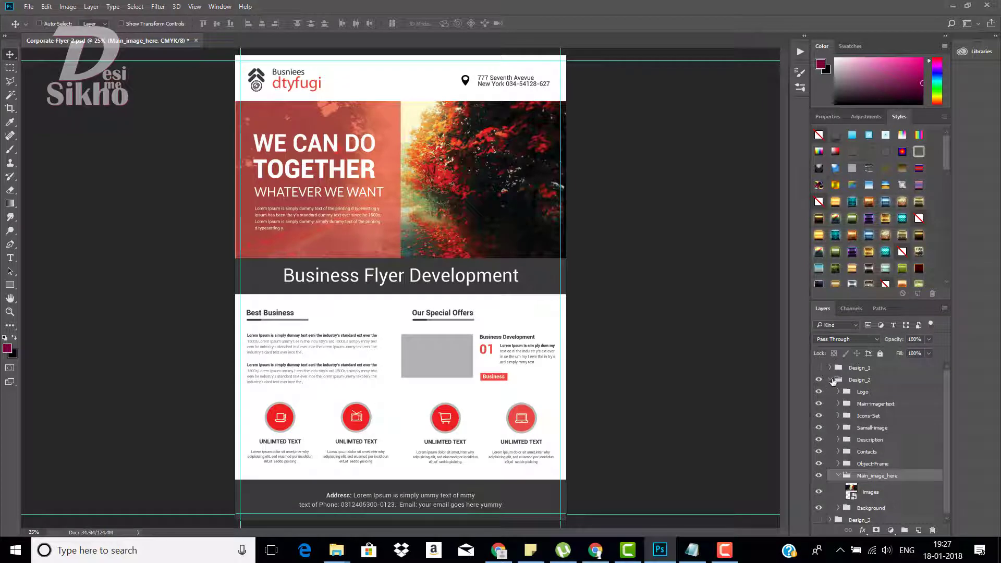
pyautogui.click(831, 380)
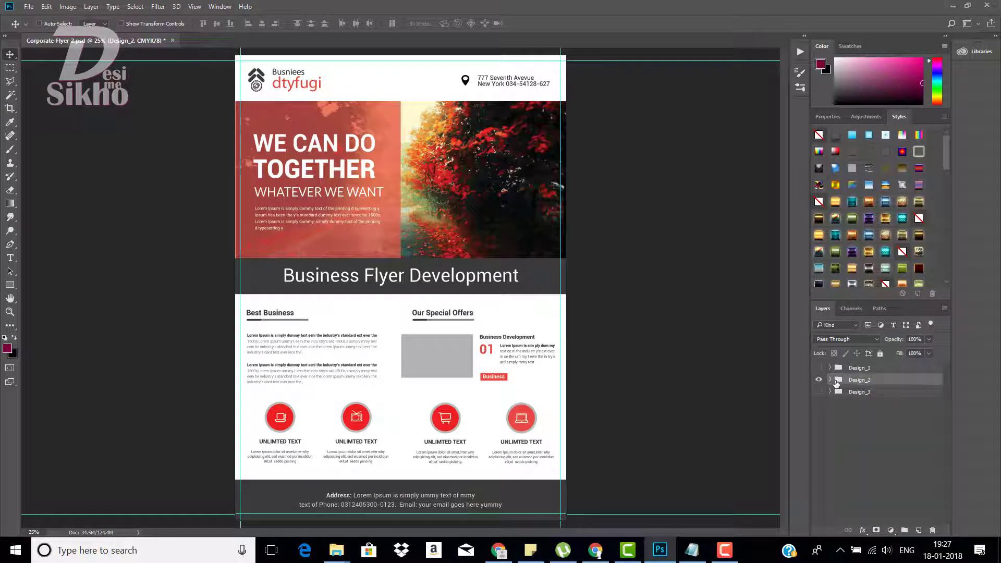